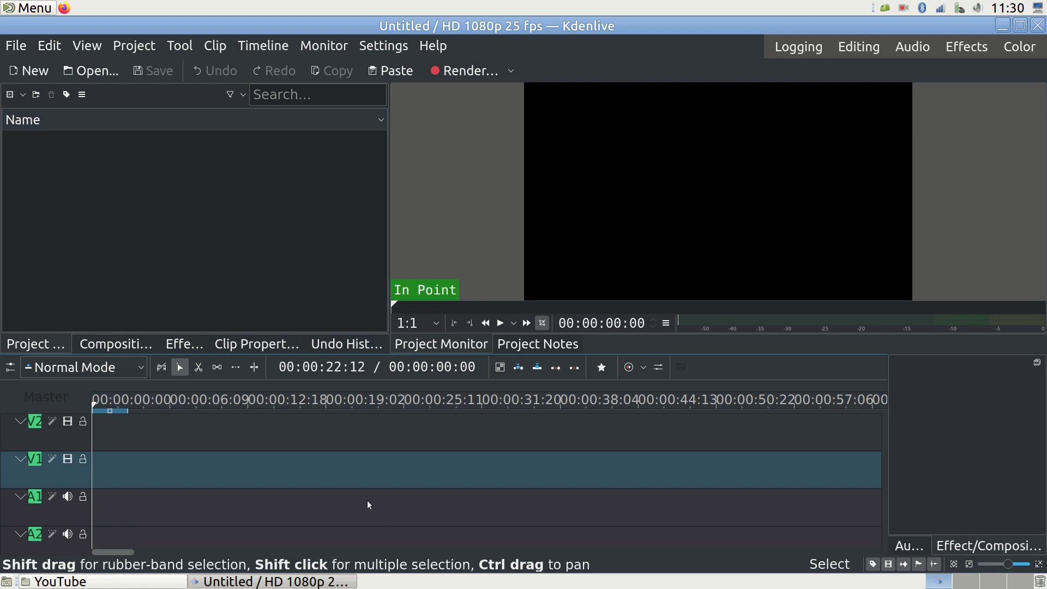
Bring the YouTube folder window listing the five media files in front of Kdenlive.
click(169, 582)
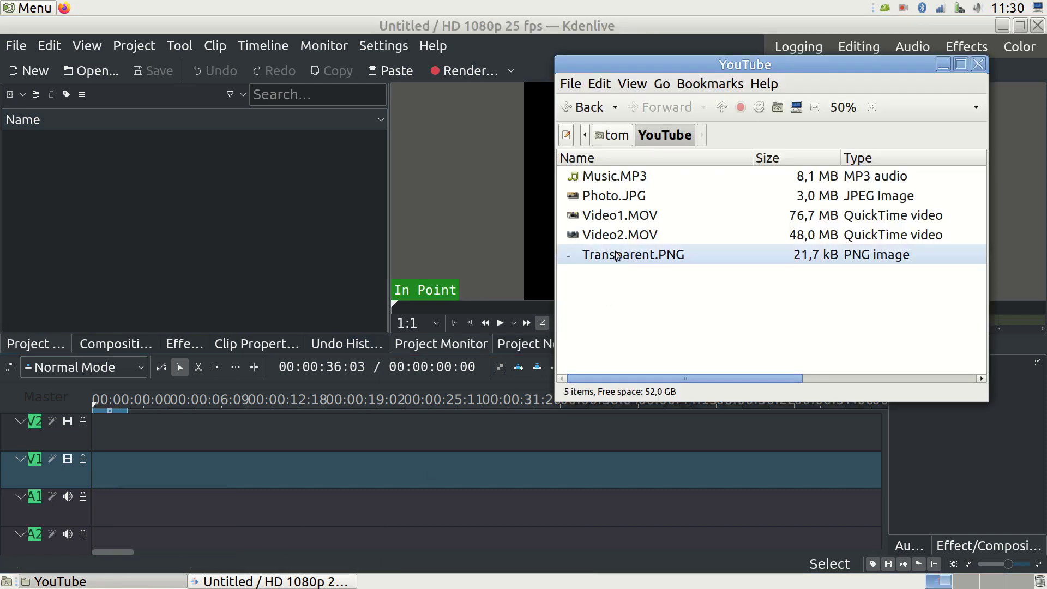
Import Music.MP3, Photo.JPG, Video1.MOV, Video2.MOV and Transparent.PNG into the bin, switching to 1920x1080 29.97fps.
drag(615, 176, 626, 253)
drag(626, 177, 150, 178)
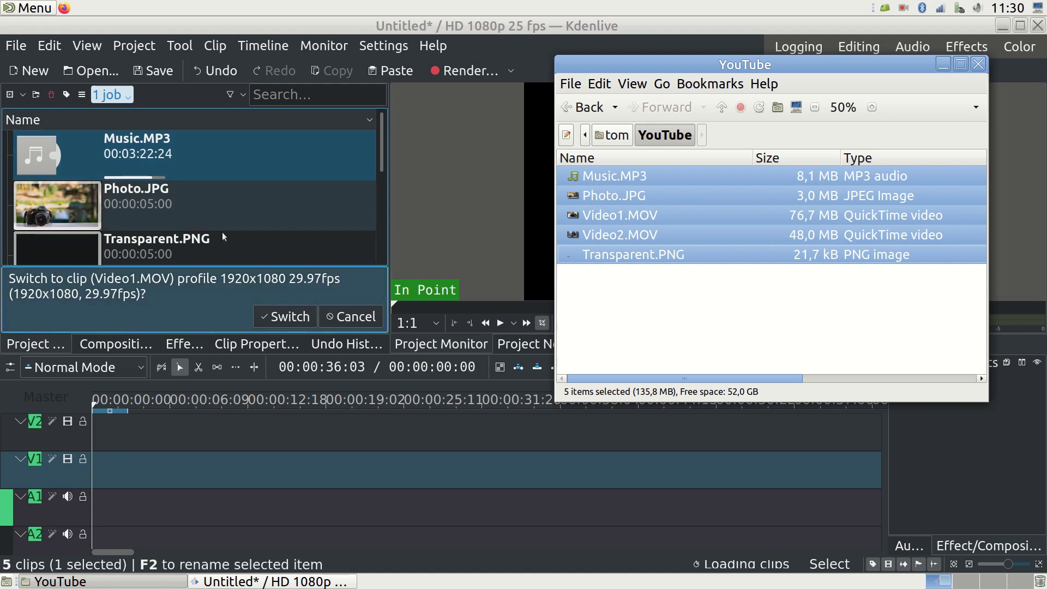
click(277, 314)
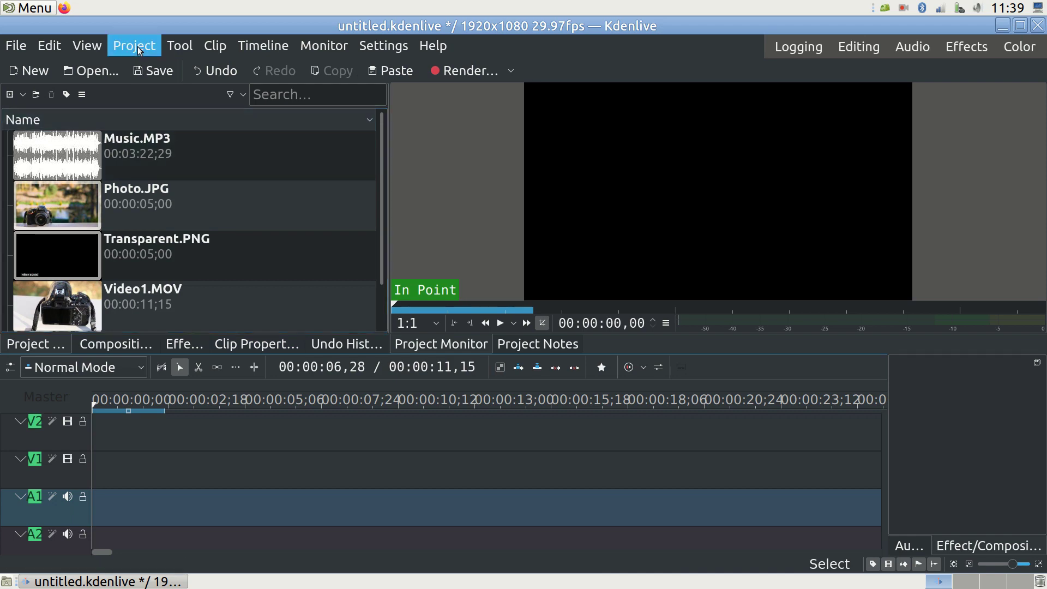
Select the 1920x1080 29.97fps profile in Project Settings.
click(138, 47)
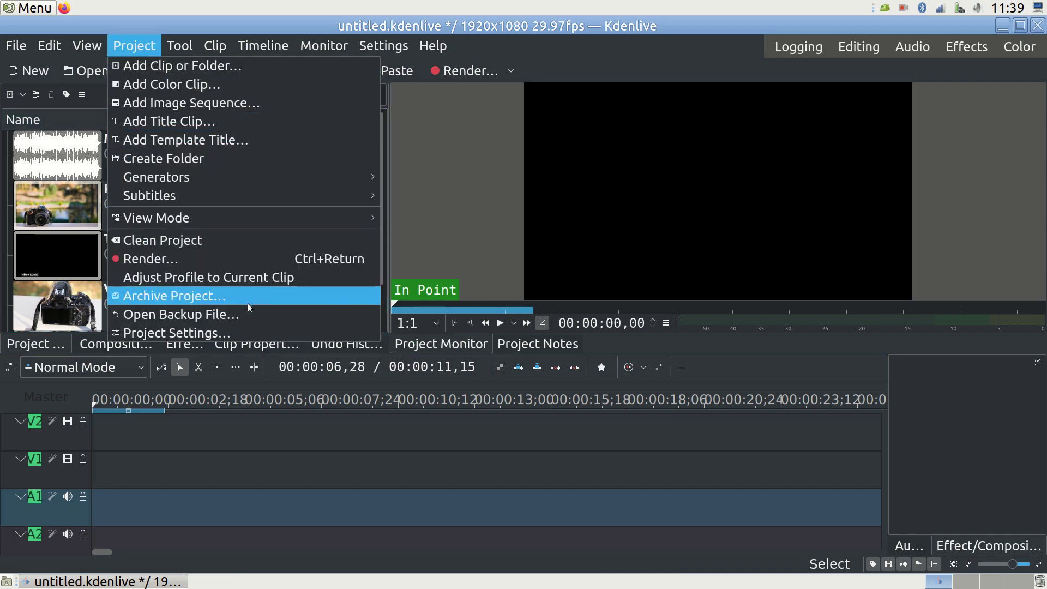
click(247, 329)
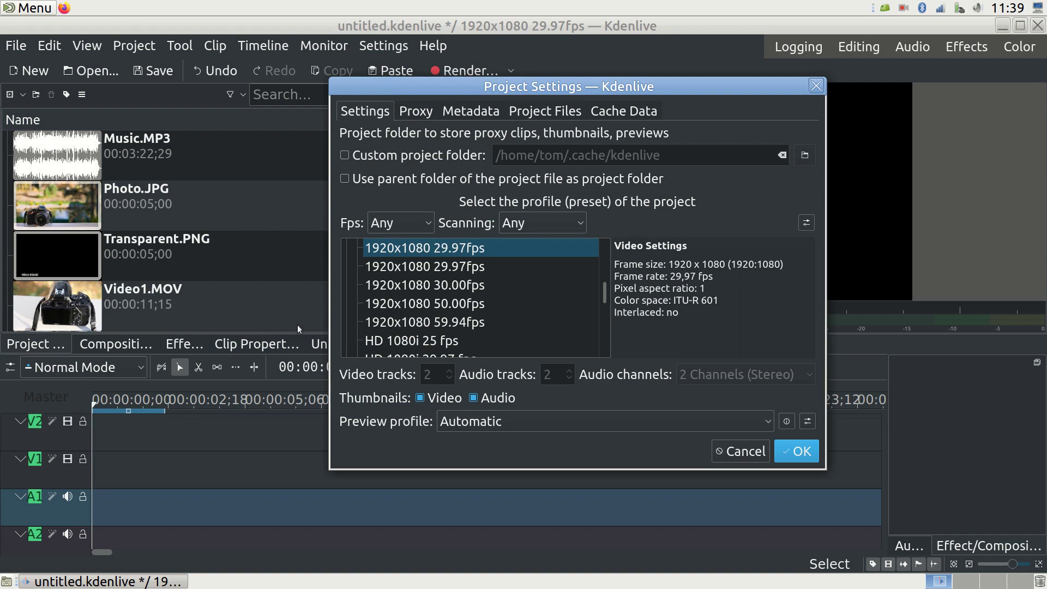
scroll(409, 310, up, 2)
scroll(410, 310, down, 1)
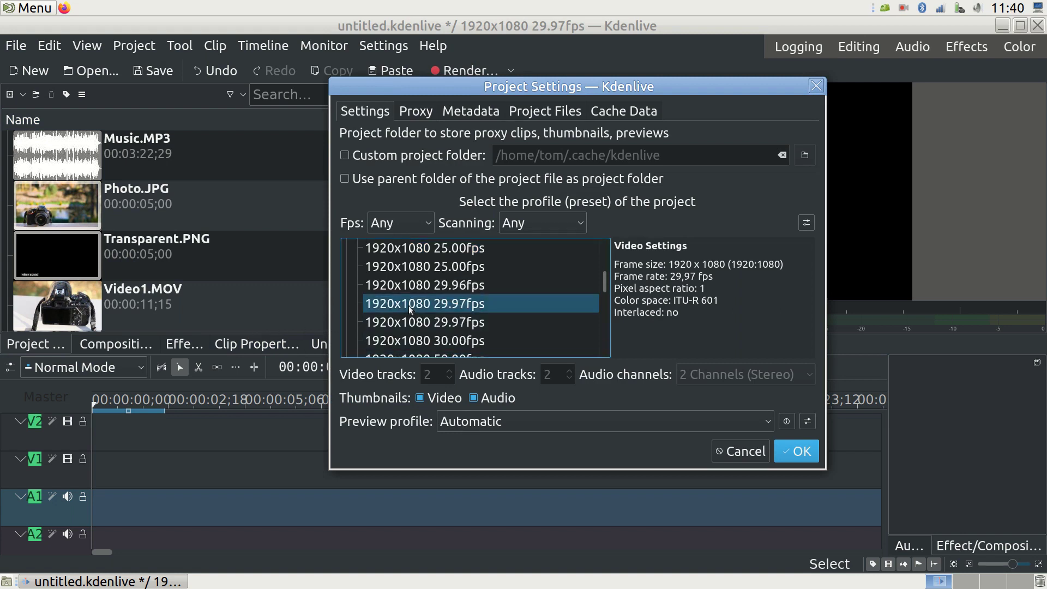
click(436, 305)
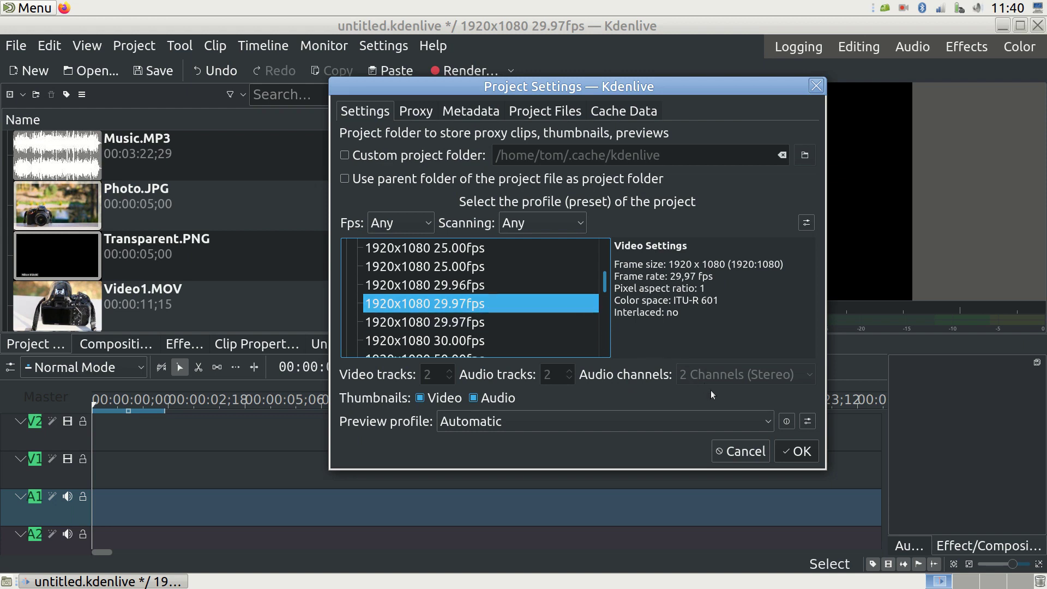
Add a bin folder named 'New' and drop Video1.MOV at the start of the timeline.
click(787, 452)
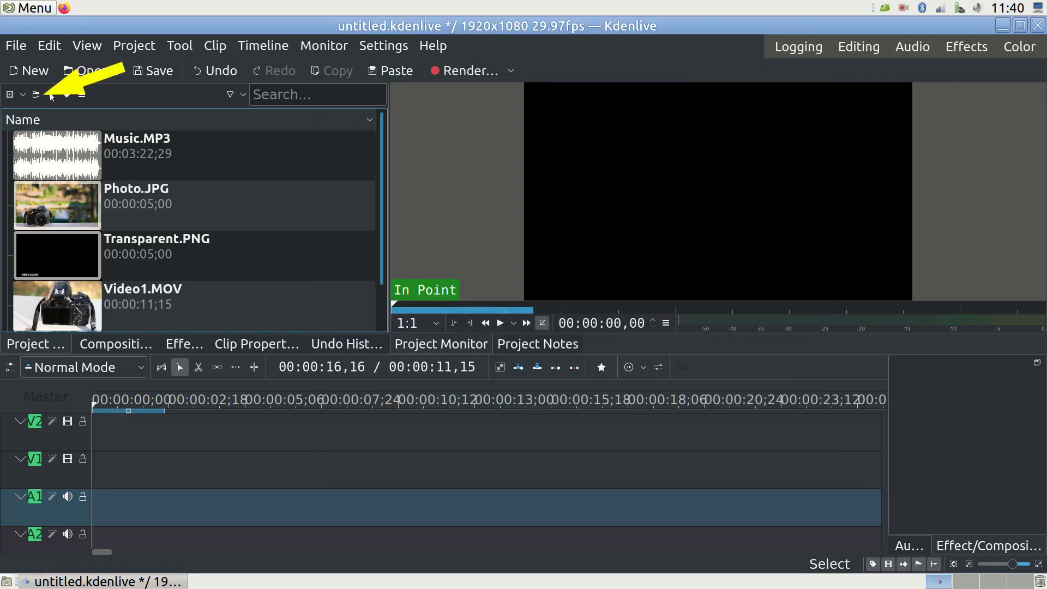
click(36, 95)
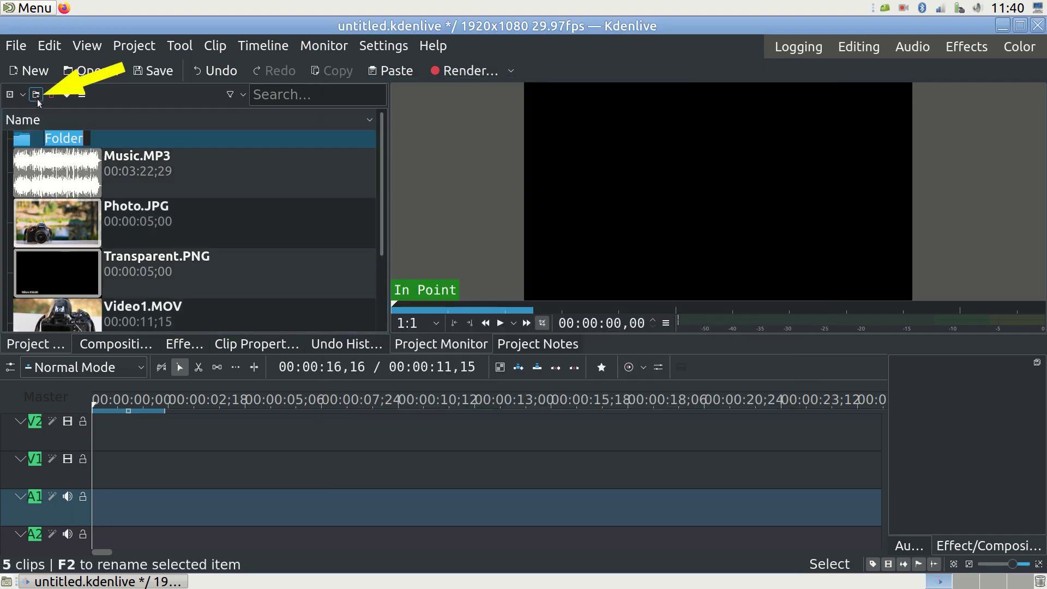
click(82, 139)
key(BackSpace)
key(BackSpace)
key(BackSpace)
key(BackSpace)
key(BackSpace)
key(BackSpace)
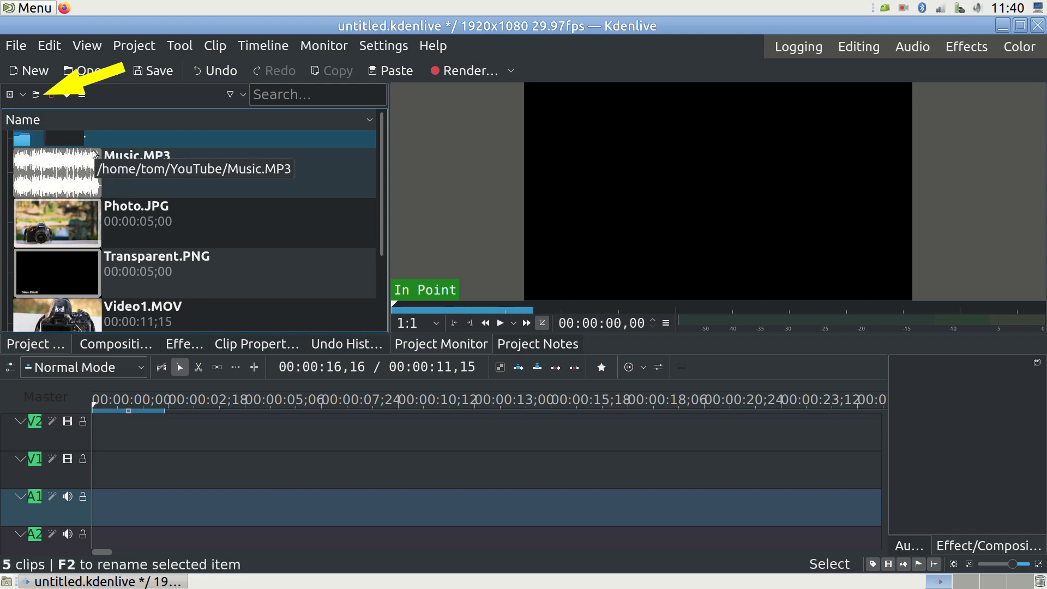
text(New)
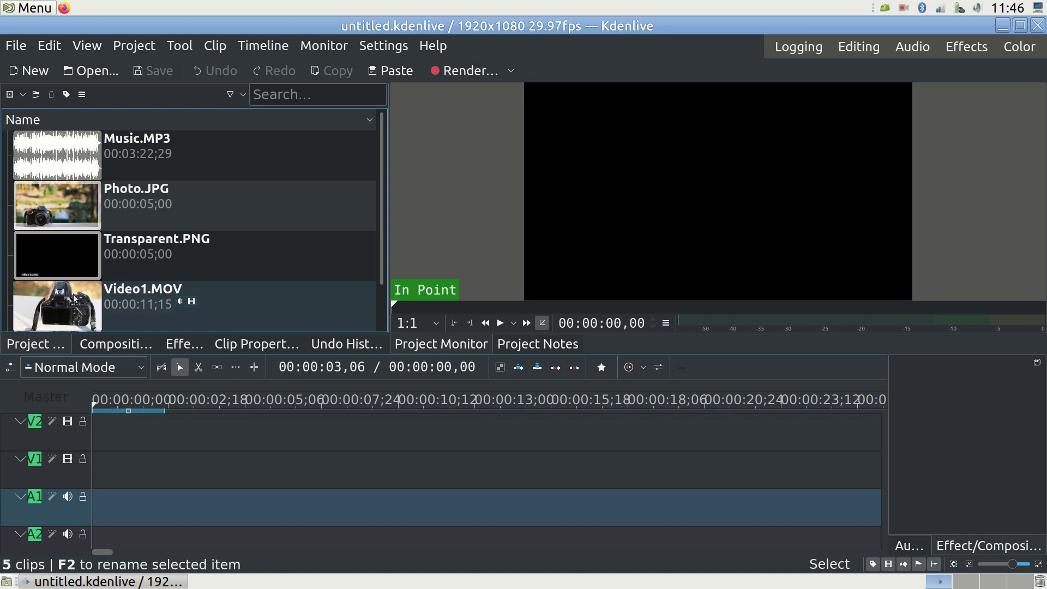
drag(73, 299, 87, 480)
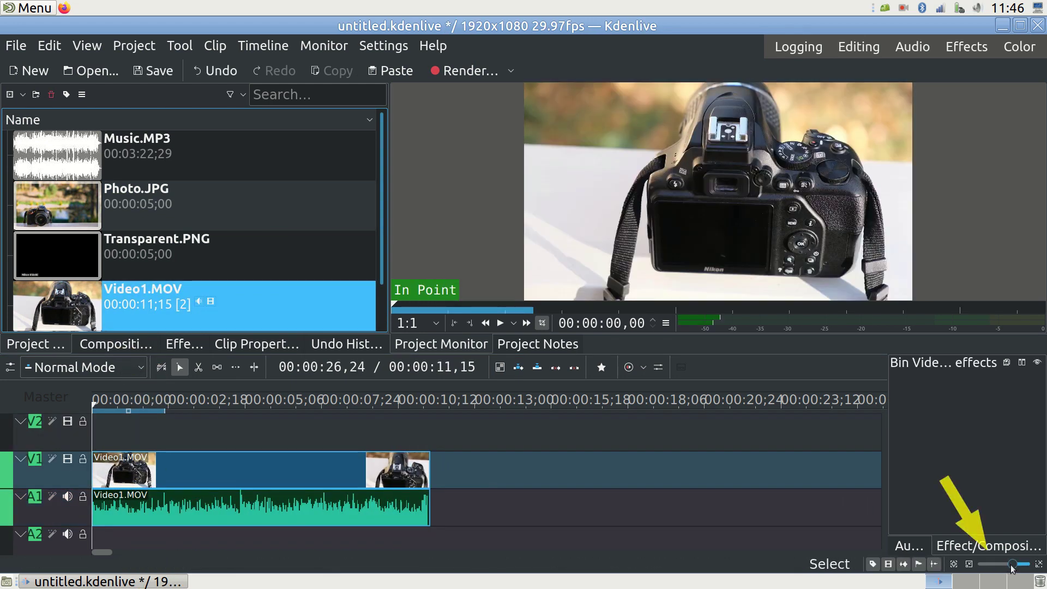
Zoom the timeline out, set the playhead near 6 seconds and play Video1.MOV.
drag(1013, 569, 1012, 569)
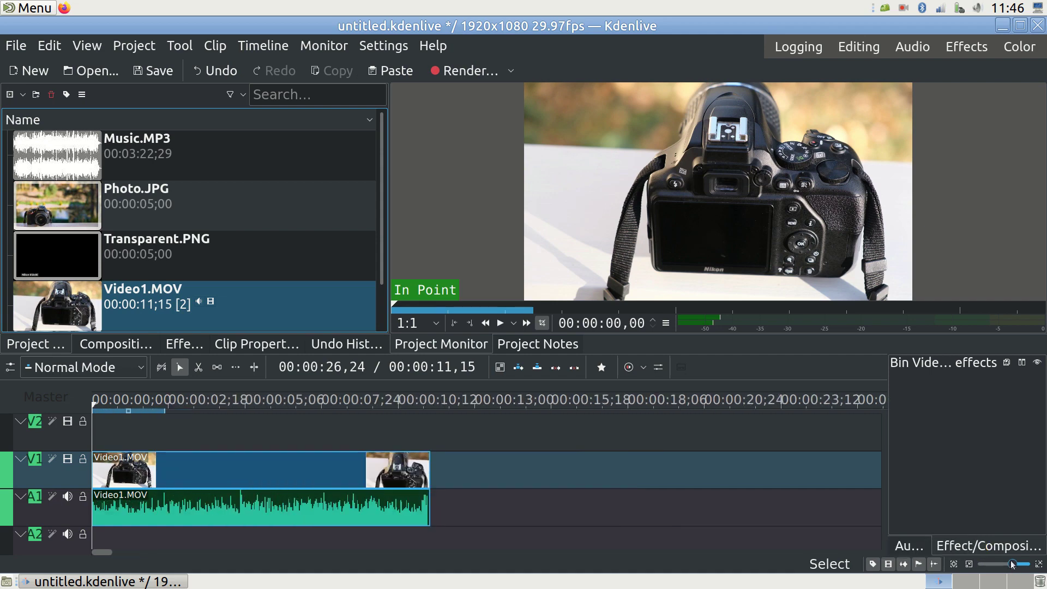
click(308, 410)
mouse_move(306, 406)
mouse_down()
mouse_move(267, 404)
mouse_move(290, 408)
mouse_up()
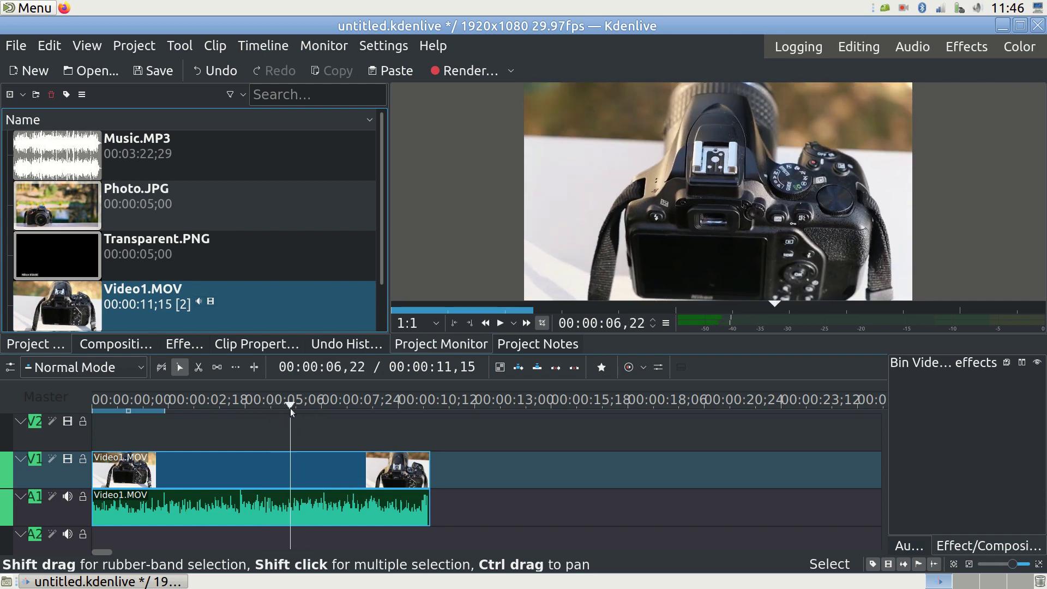
drag(355, 367, 427, 371)
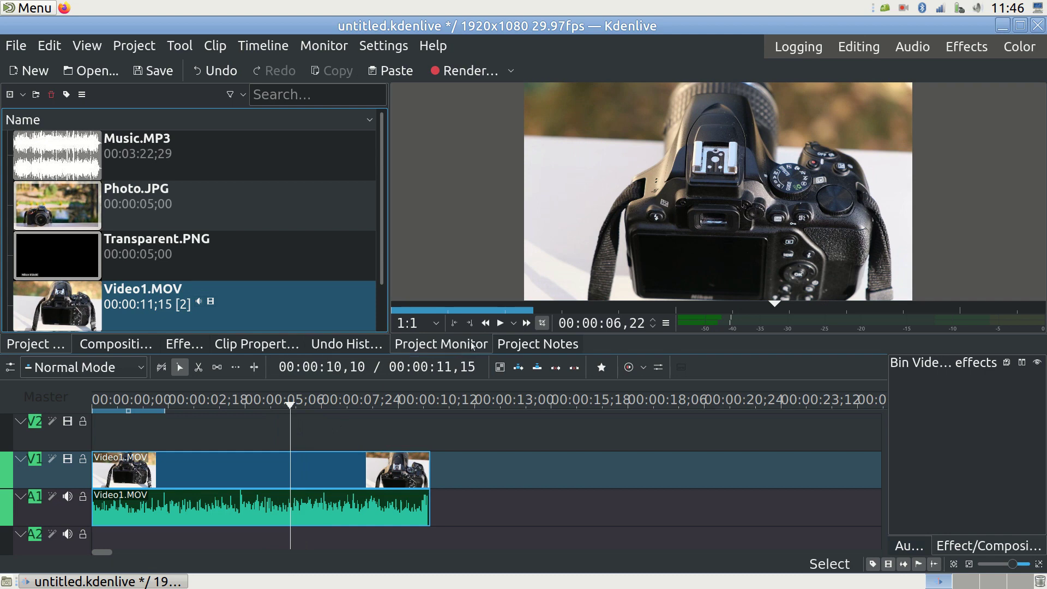
click(499, 323)
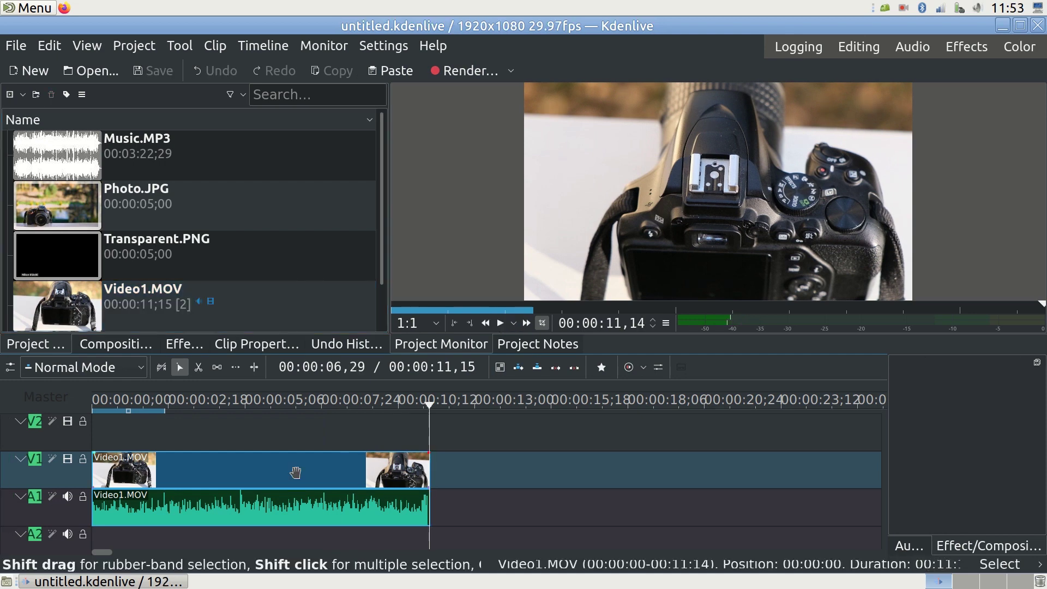
Ungroup Video1.MOV and delete its audio clip from A1.
right_click(297, 472)
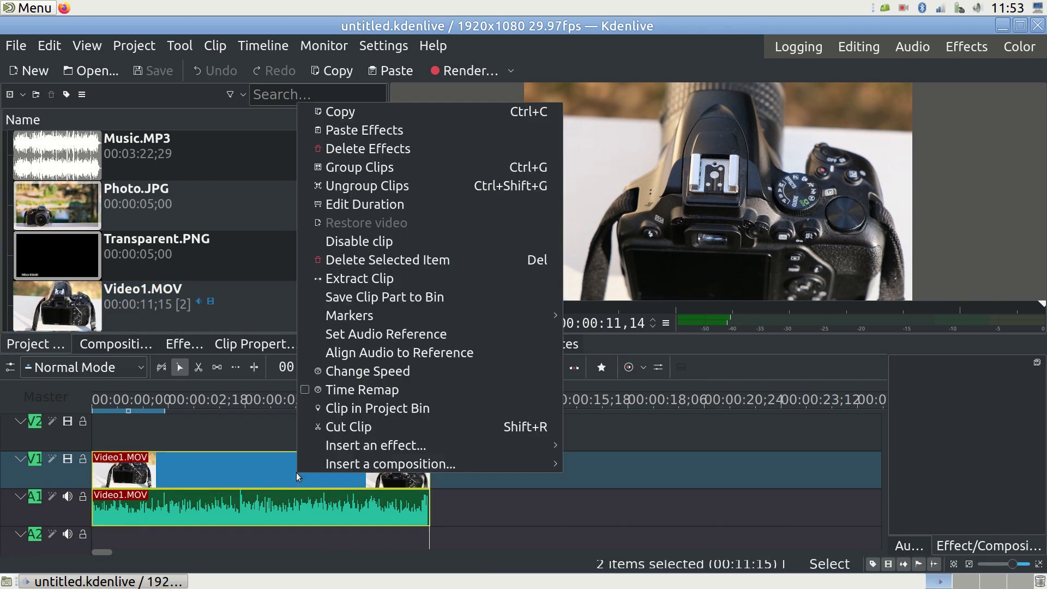
click(385, 189)
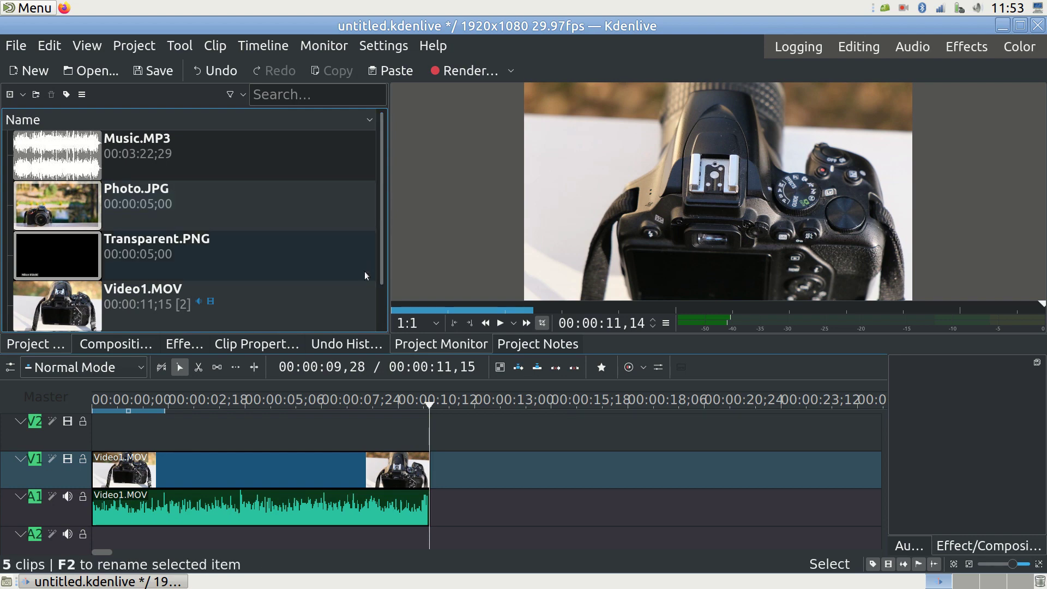
right_click(316, 504)
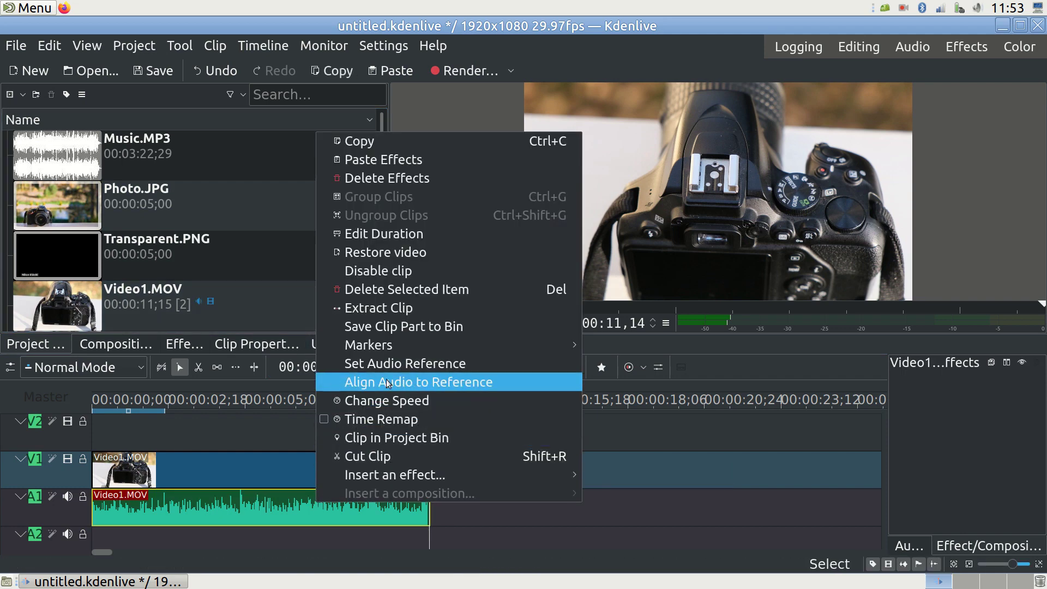
click(395, 289)
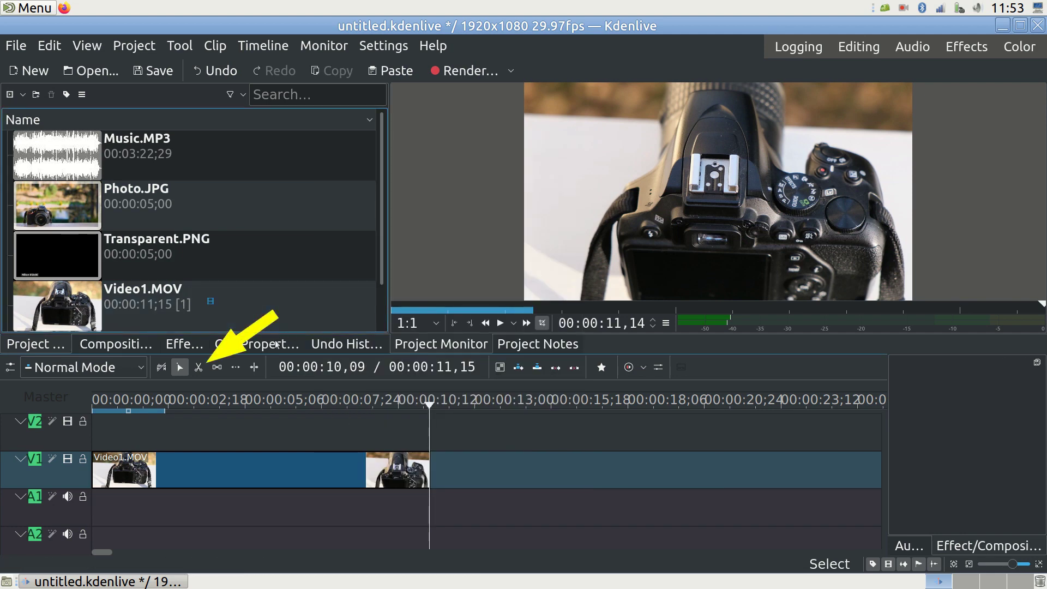
Razor-cut Video1.MOV near 6 seconds and at 00:00:10,00, then return to the Select tool.
click(196, 370)
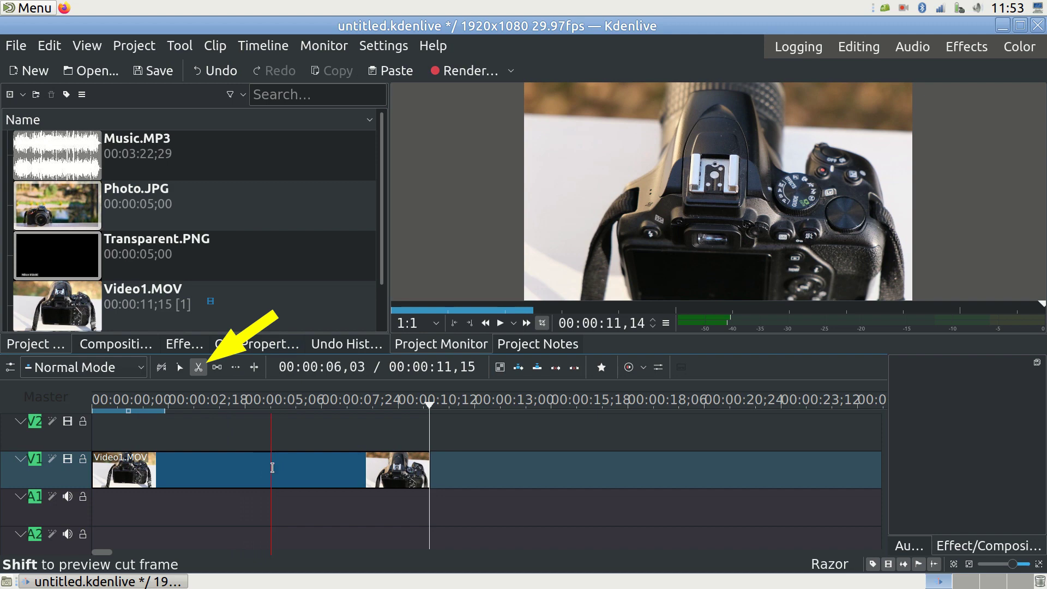
click(272, 467)
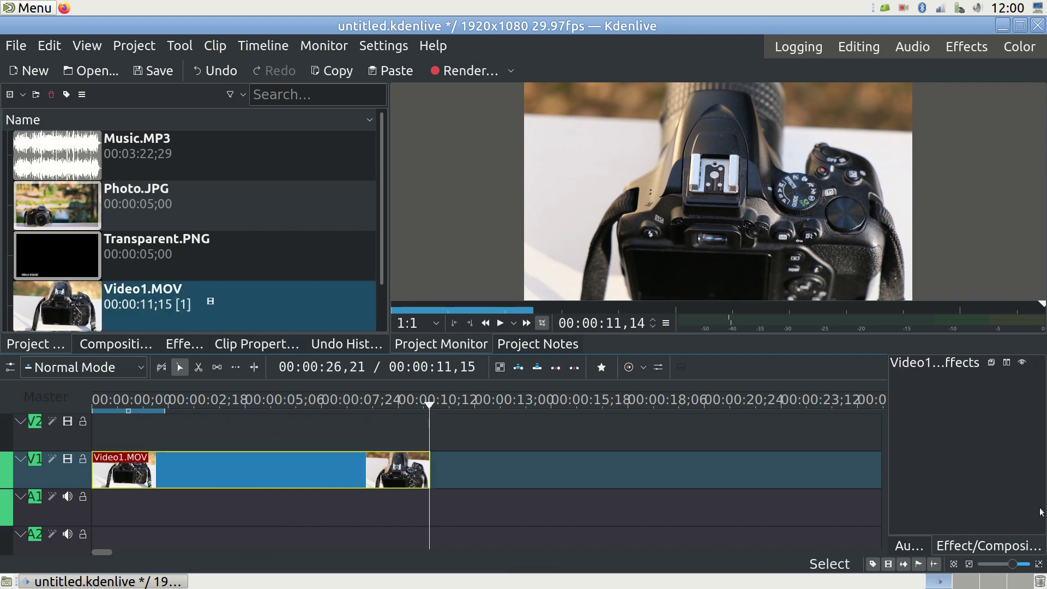
click(1024, 567)
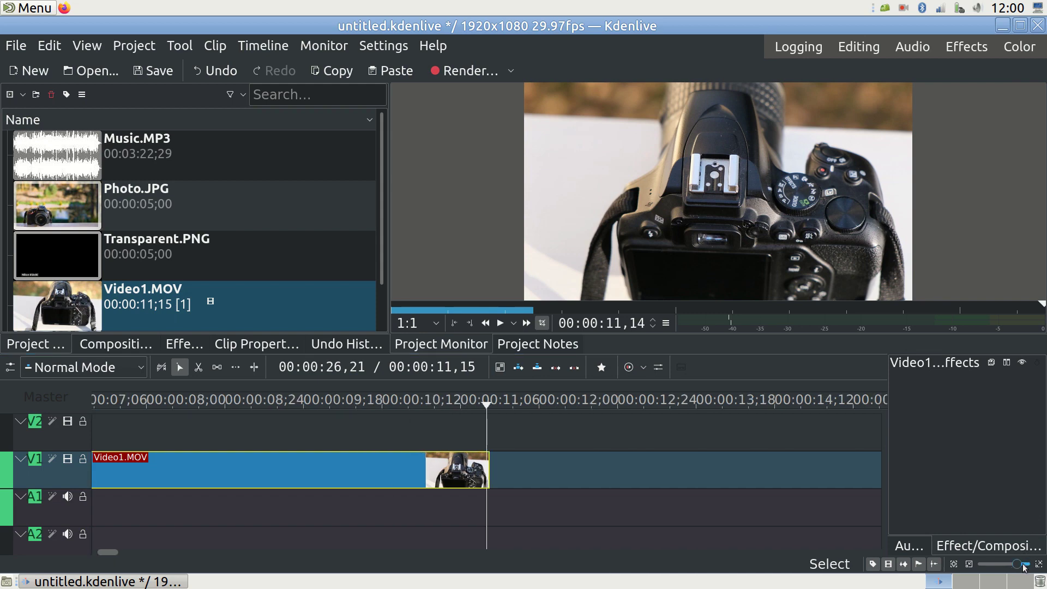
drag(485, 408, 345, 406)
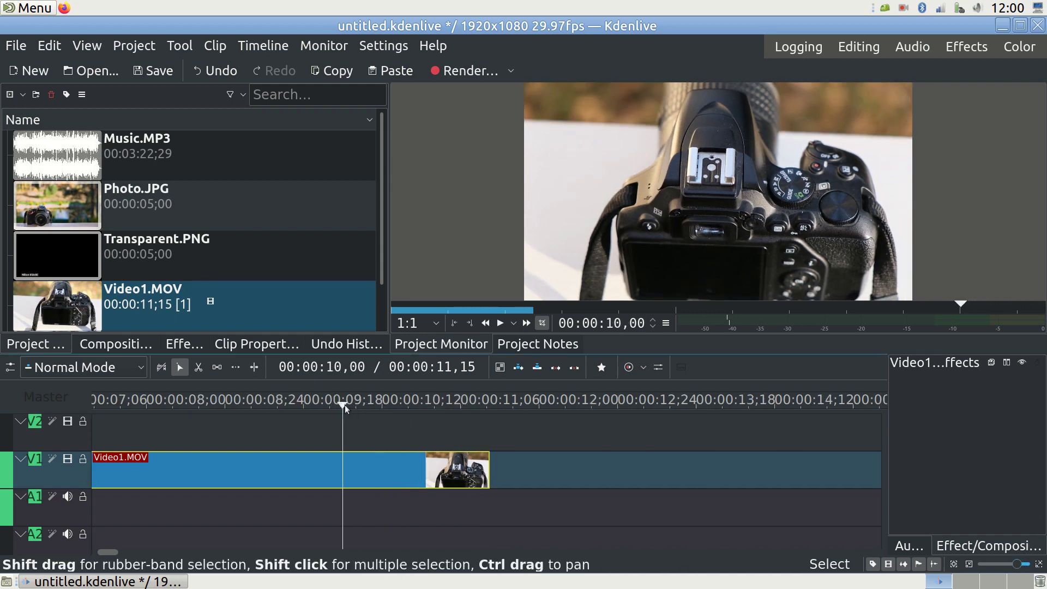
click(198, 369)
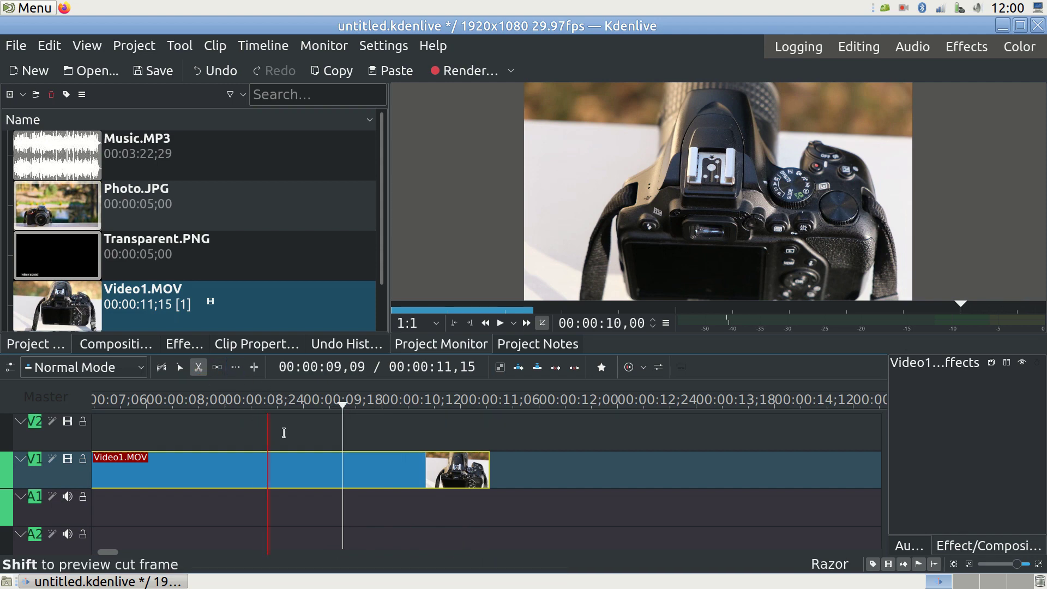
click(342, 472)
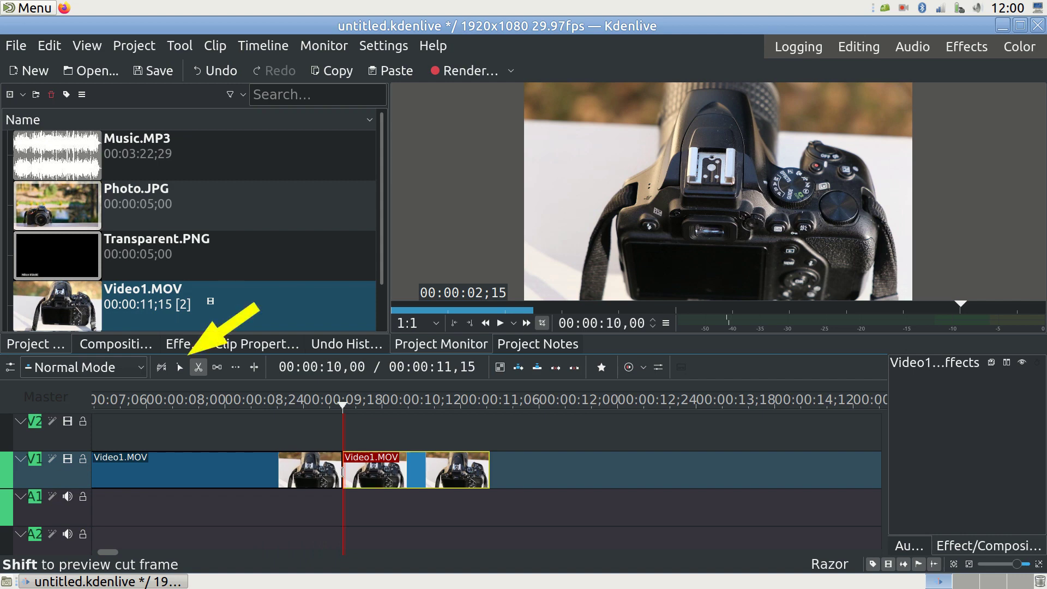
click(180, 369)
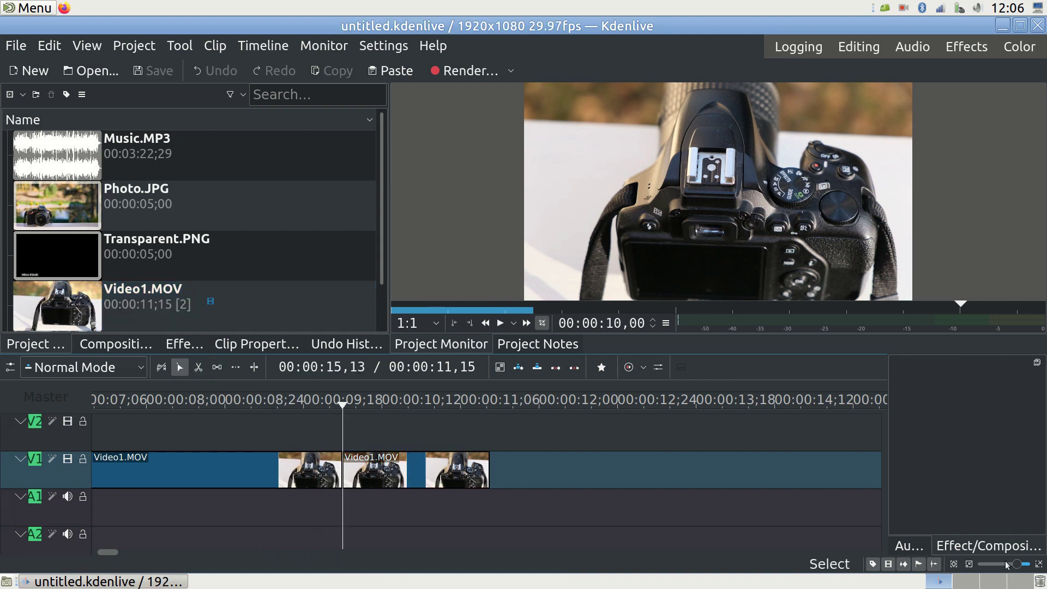
Arrange the two Video1.MOV pieces back to back at the start of V1, trimming the main clip.
scroll(305, 480, down, 4)
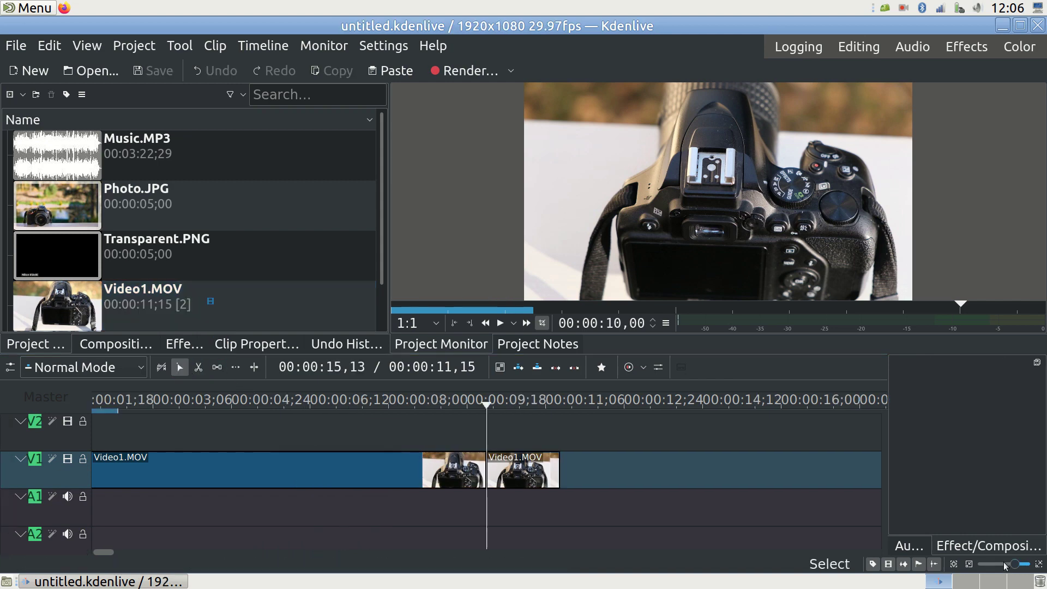
drag(305, 479, 248, 468)
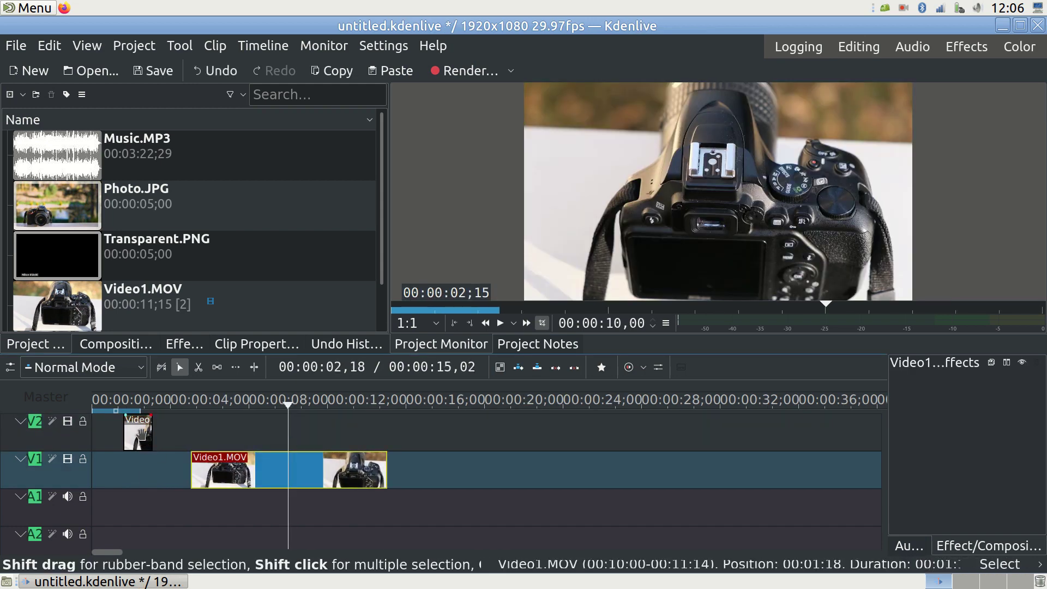
drag(141, 432, 108, 469)
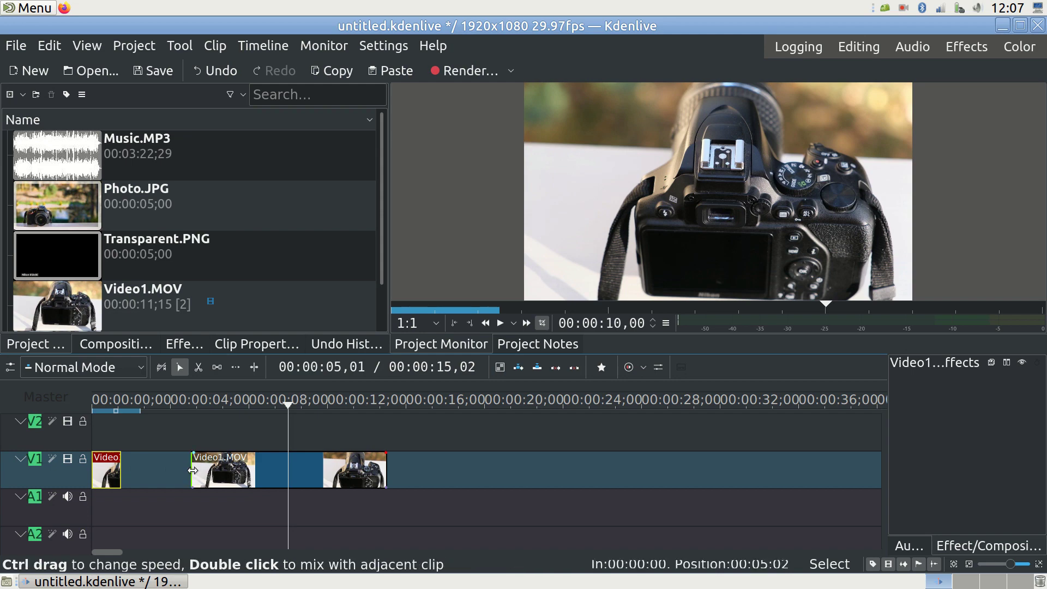
drag(194, 470, 274, 470)
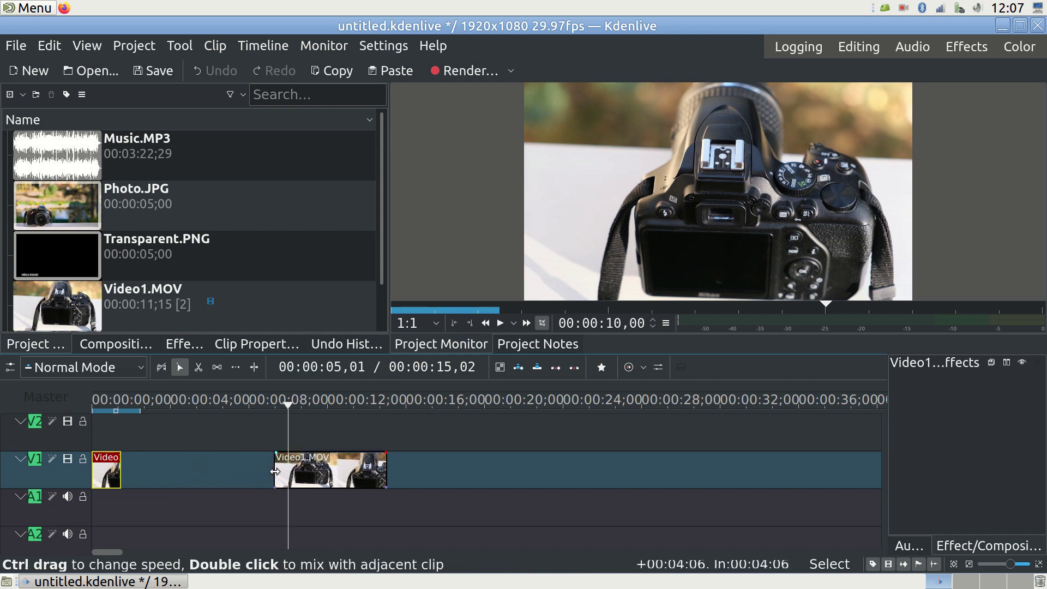
drag(384, 469, 148, 469)
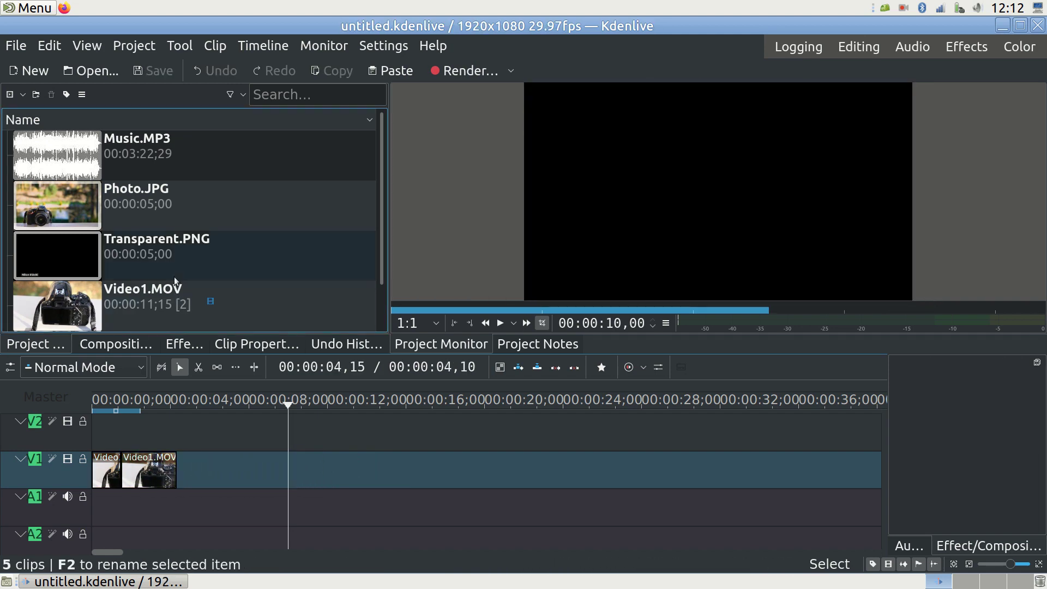
scroll(175, 274, down, 1)
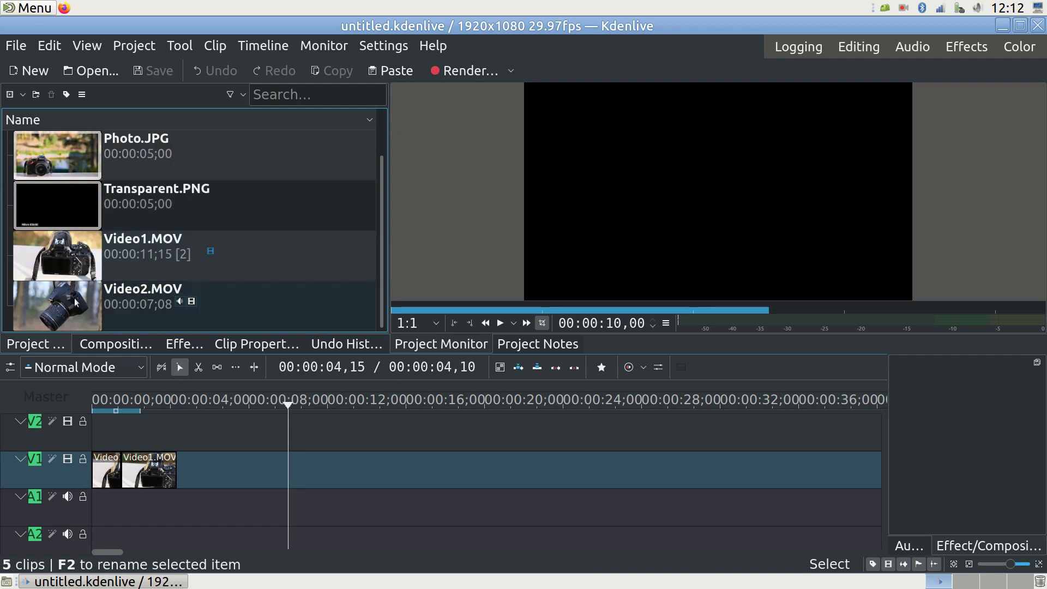
Add Video2.MOV after Video1, remove its audio, and move its video onto V2.
drag(103, 296, 216, 485)
right_click(240, 504)
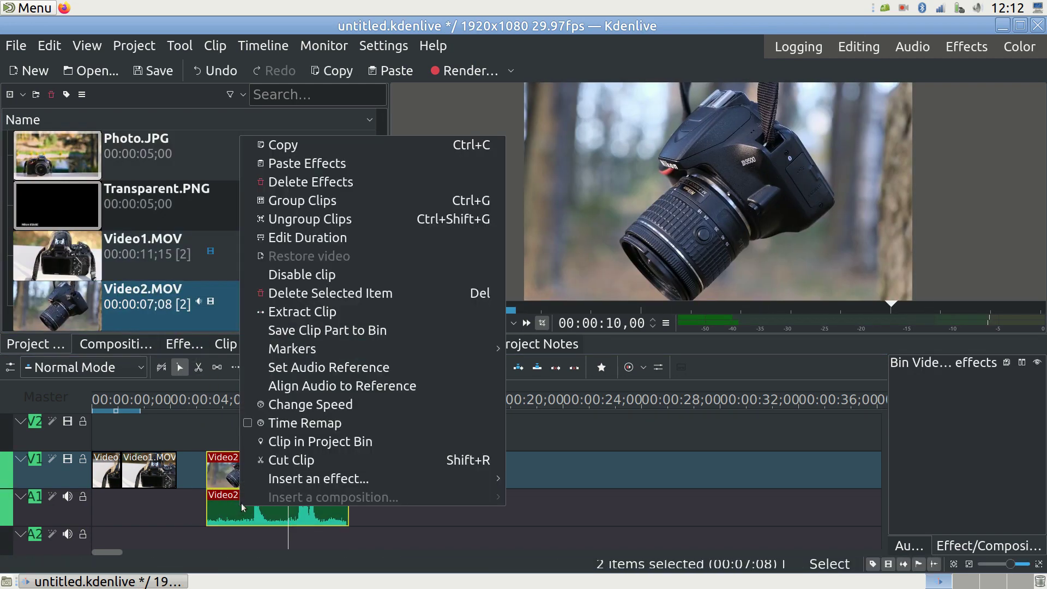
click(264, 218)
right_click(272, 501)
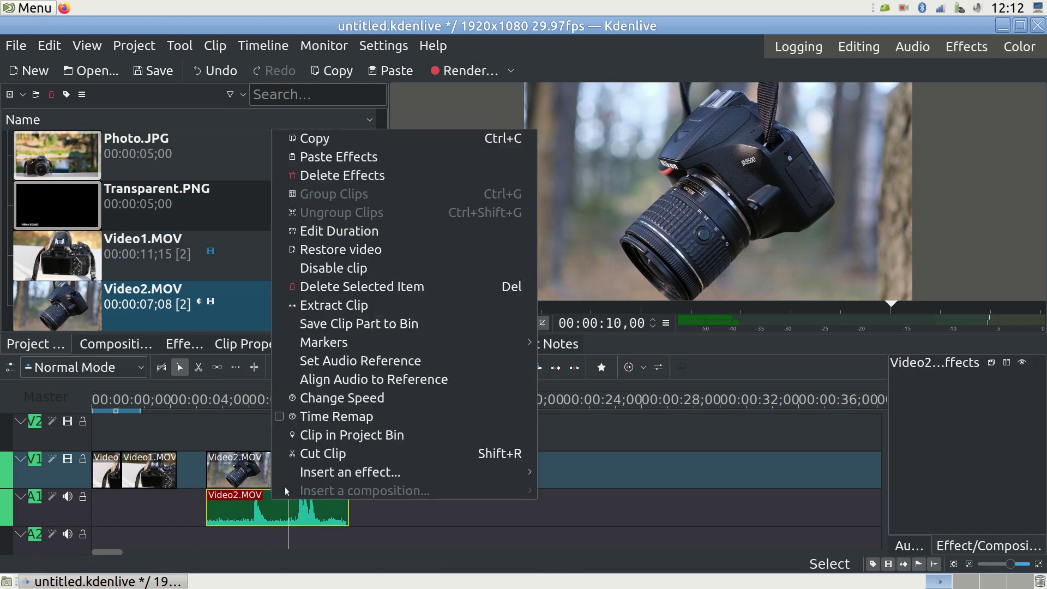
click(306, 238)
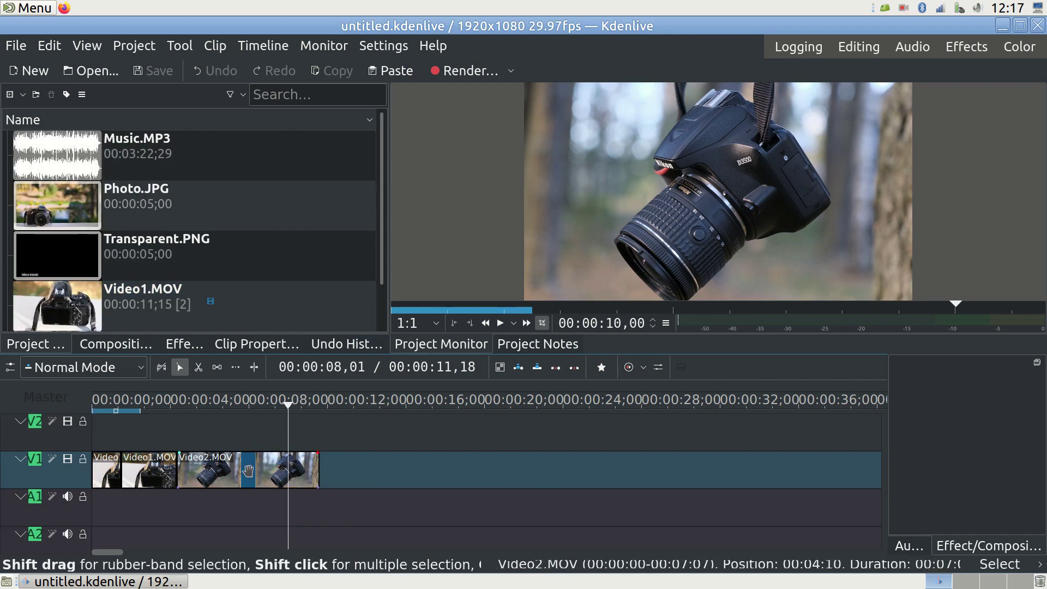
drag(251, 470, 257, 440)
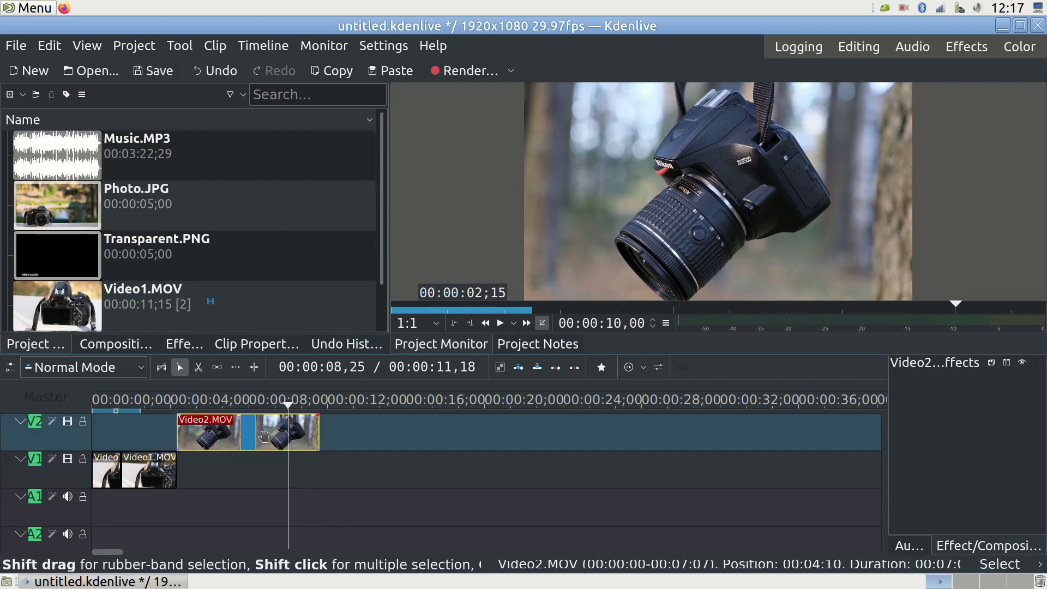
Insert one video track above V2, creating V3.
right_click(54, 438)
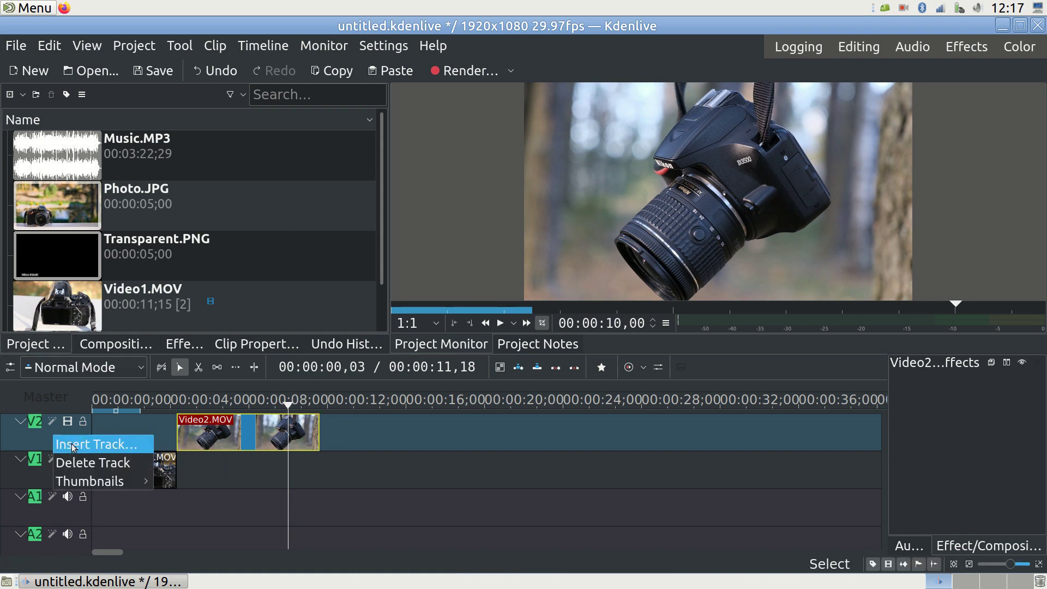
click(73, 446)
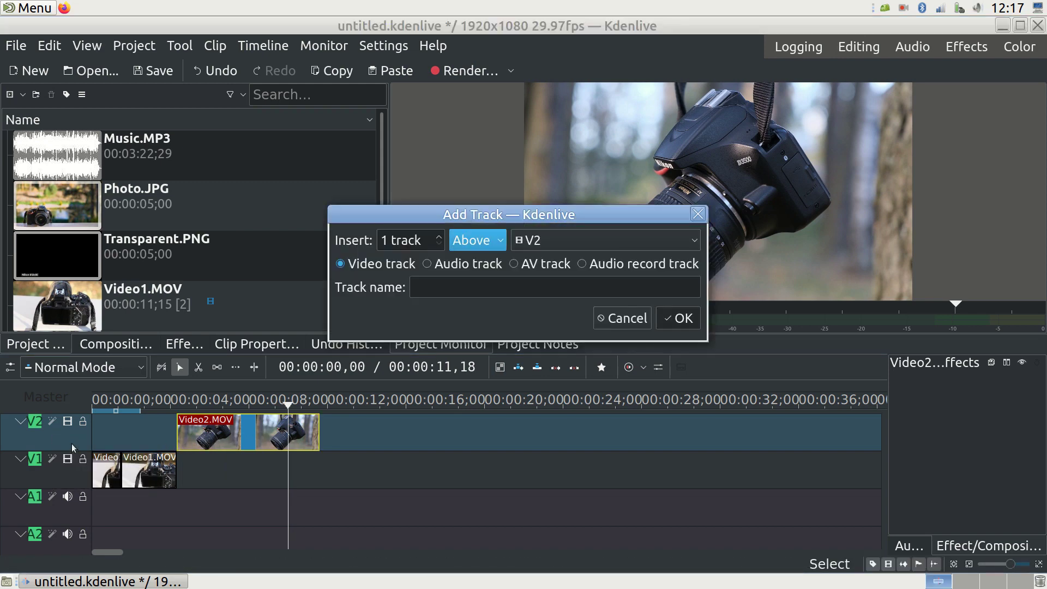
click(684, 322)
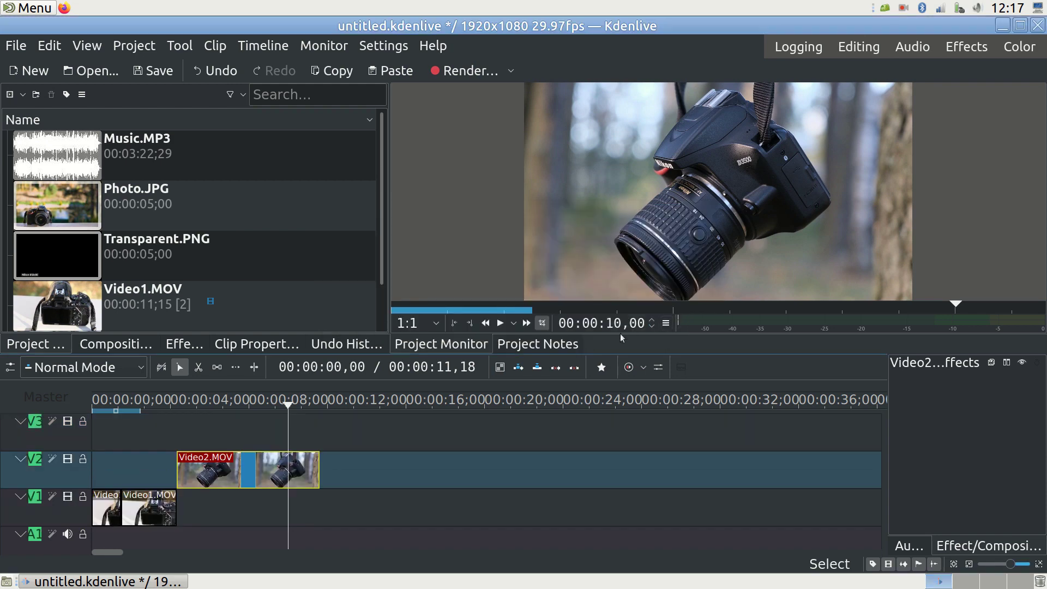
Move Video2.MOV between tracks so it follows the Video1.MOV pieces.
drag(254, 466, 255, 431)
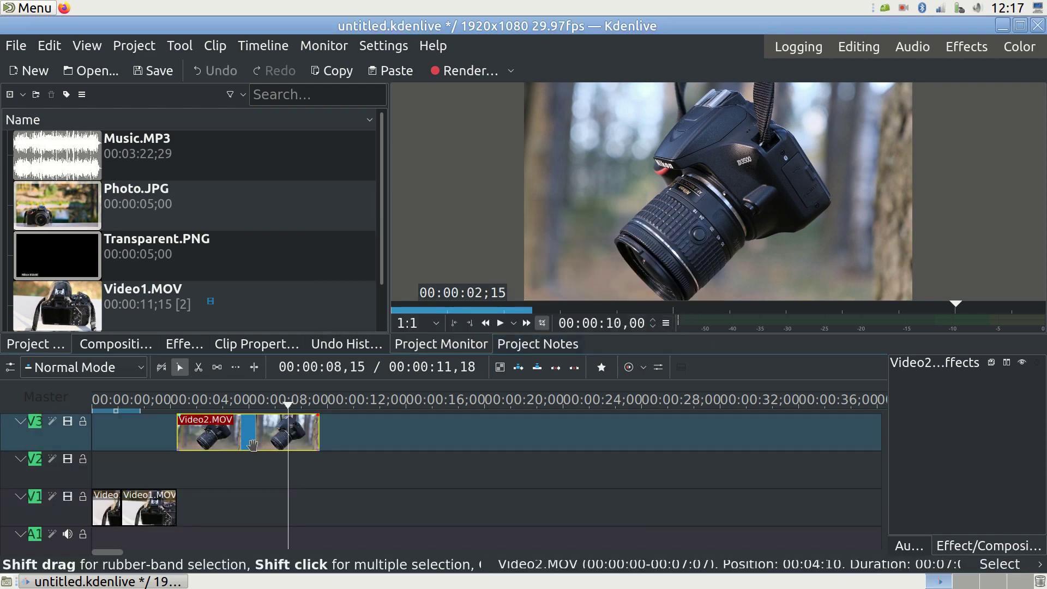
click(156, 501)
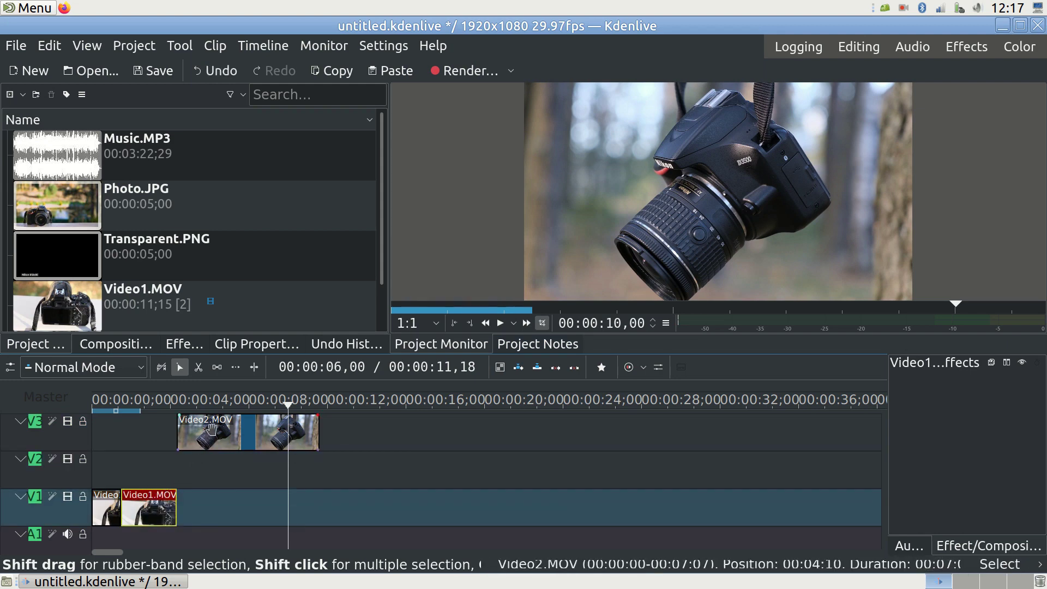
drag(209, 430, 207, 478)
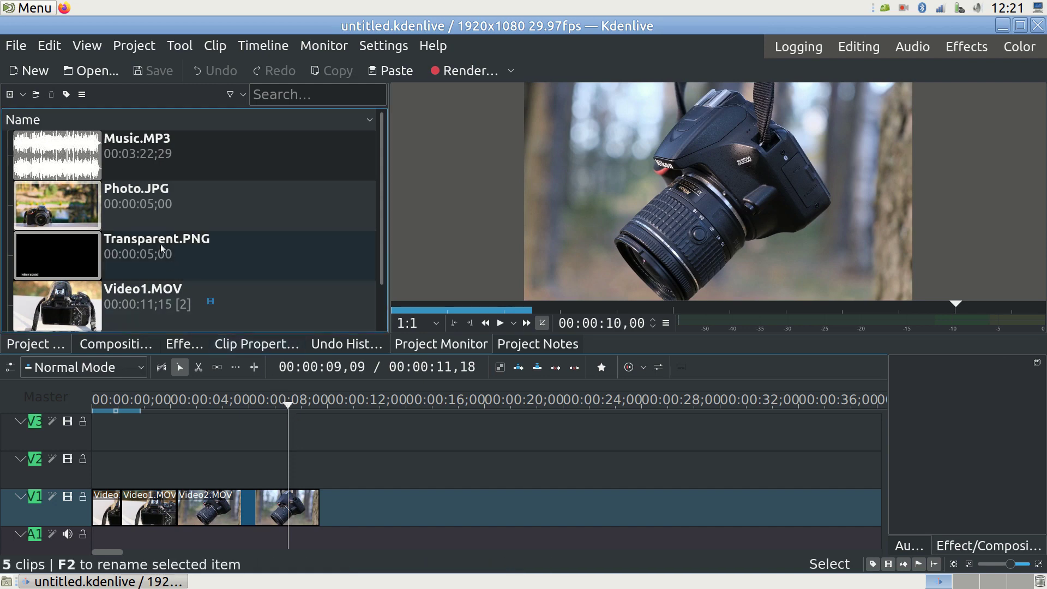
Open and close the File menu, then zoom the timeline in on the V1 clips.
click(16, 46)
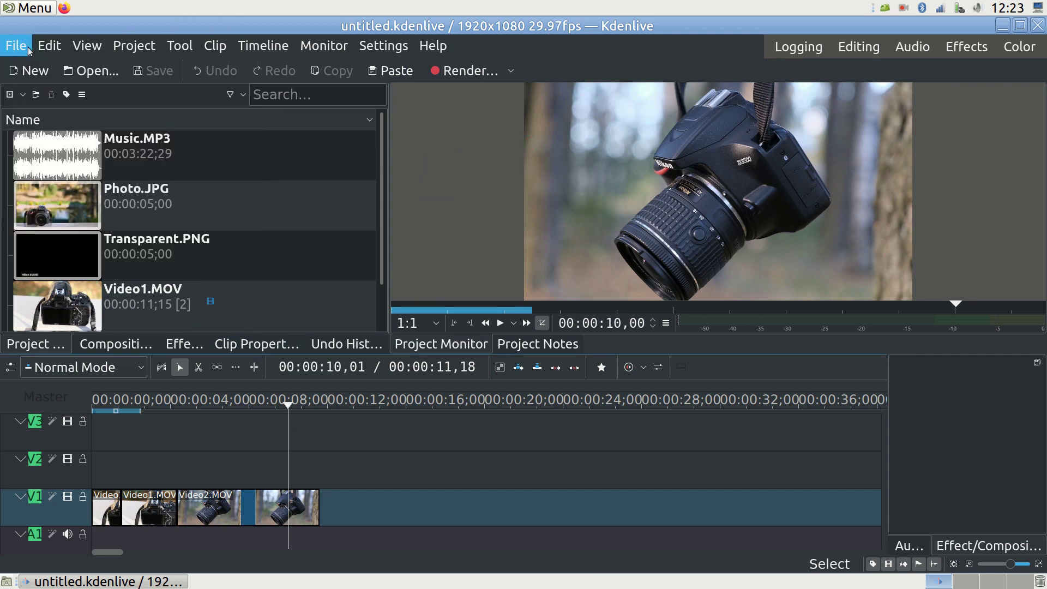
click(23, 48)
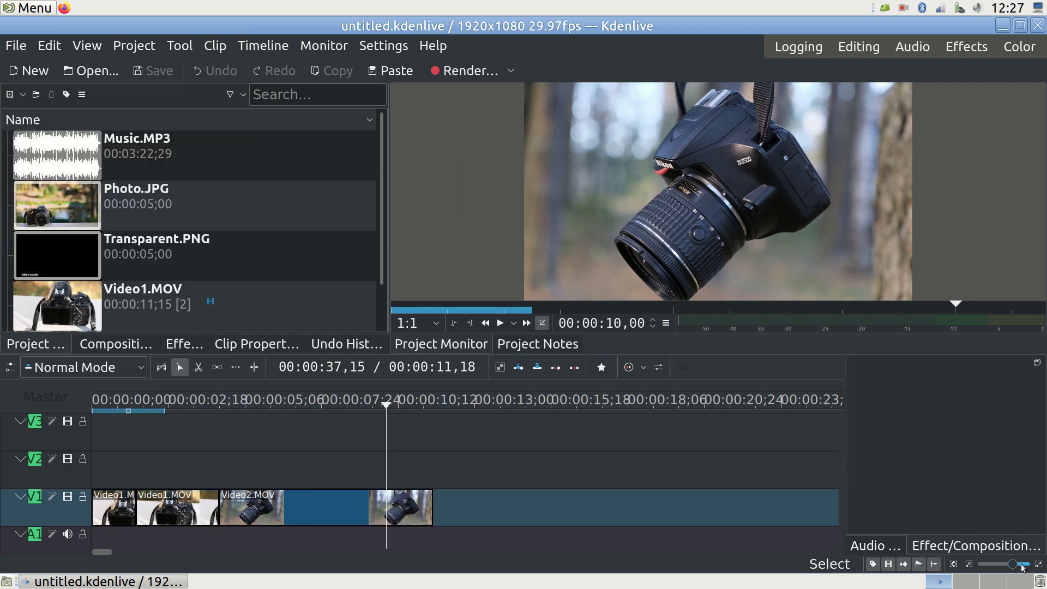
click(1024, 567)
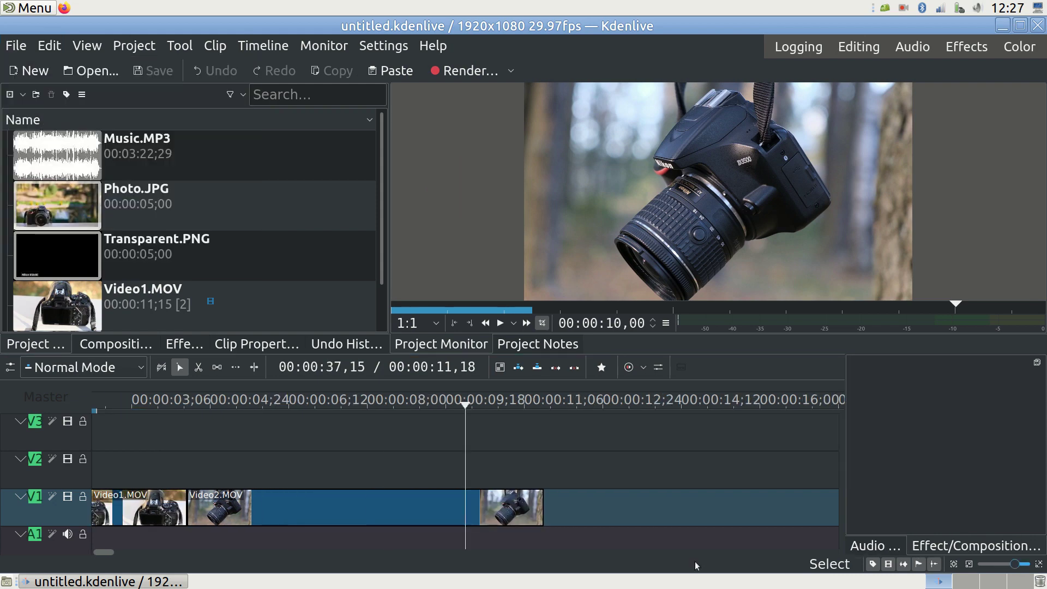
Start Video2.MOV on V2 at 00:00:04,01 over the last Video1.MOV piece, add a Wipe, and preview.
drag(103, 552, 83, 555)
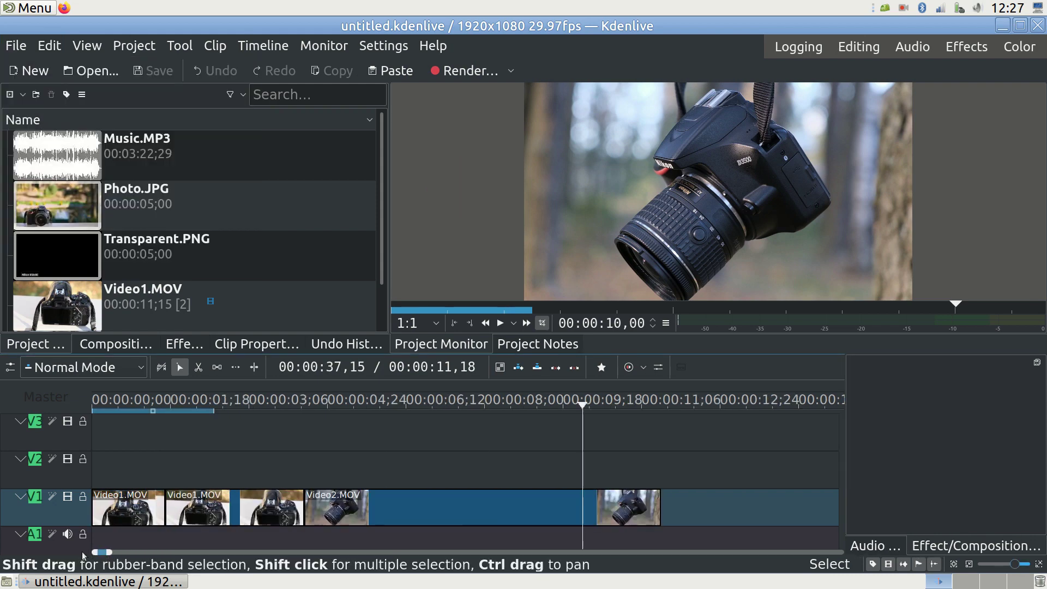
drag(378, 511, 376, 480)
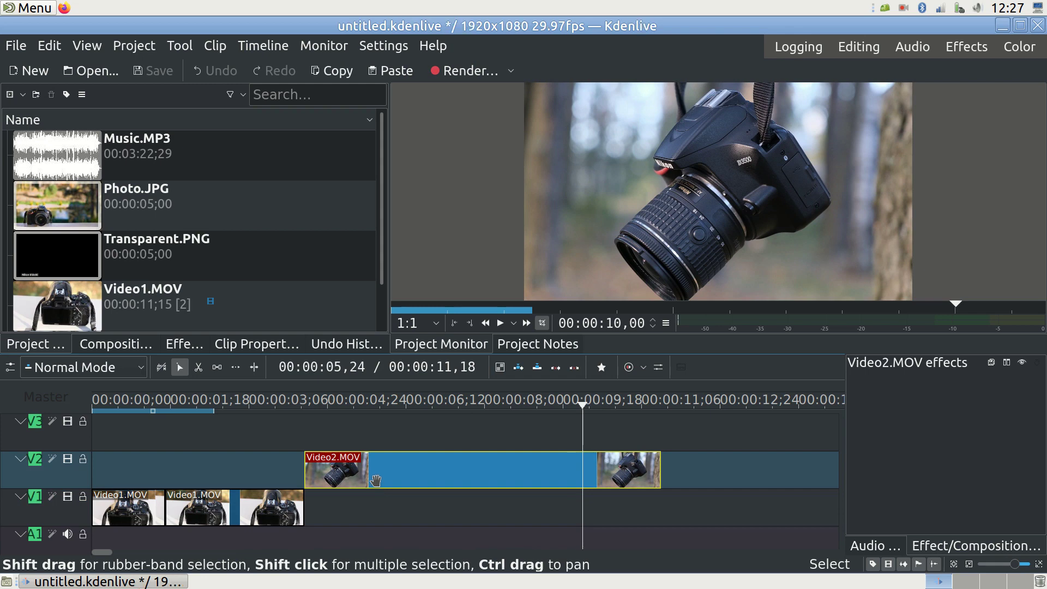
click(296, 406)
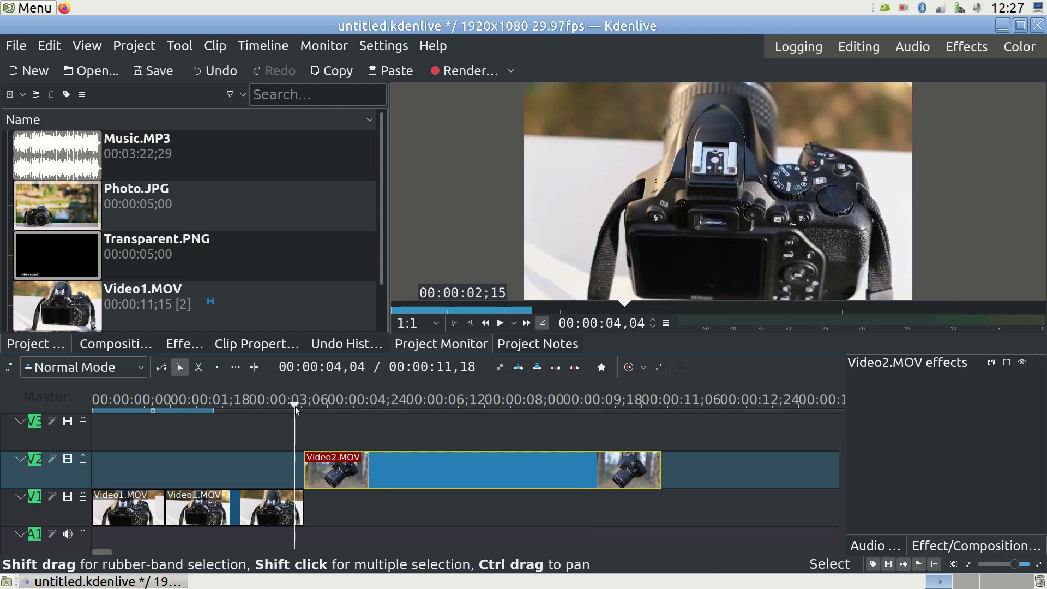
drag(295, 407, 290, 408)
drag(347, 473, 331, 474)
click(296, 490)
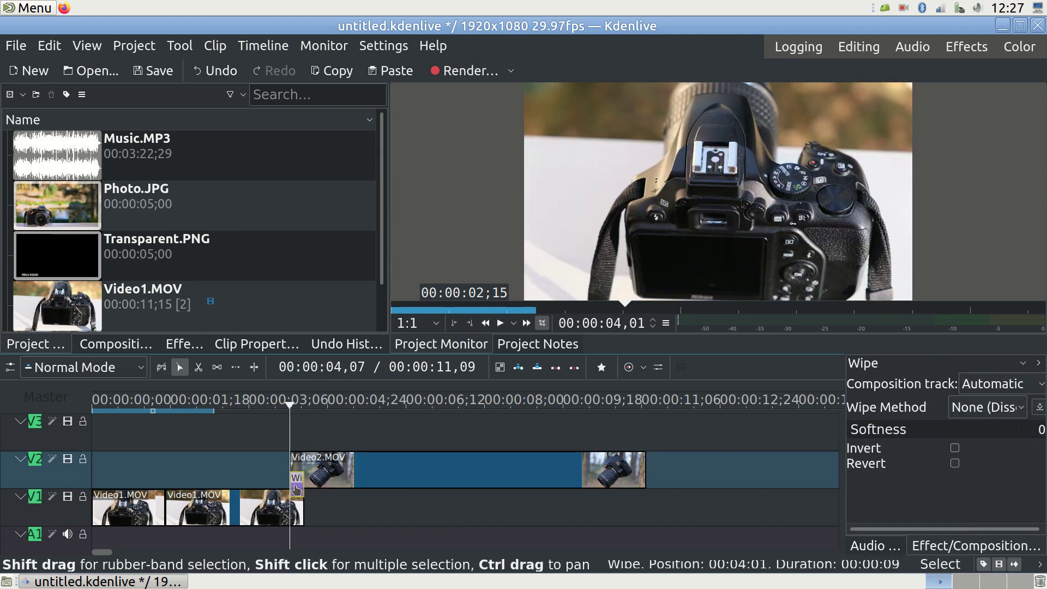
click(500, 324)
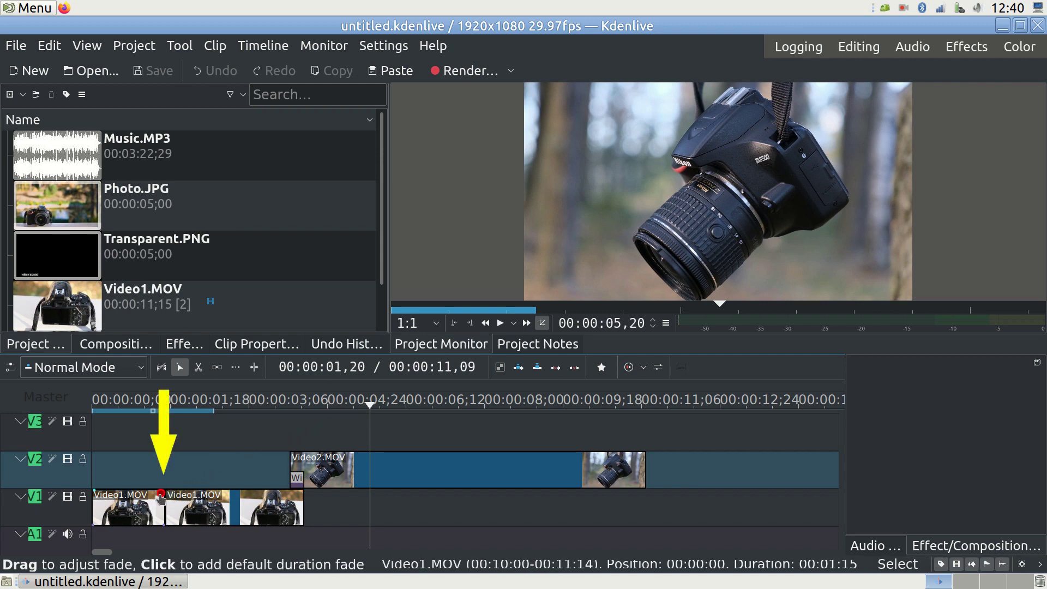
Fade out the first Video1.MOV piece into the fade-in of the next, then preview.
mouse_move(162, 496)
mouse_down()
mouse_move(153, 498)
mouse_move(180, 494)
mouse_up()
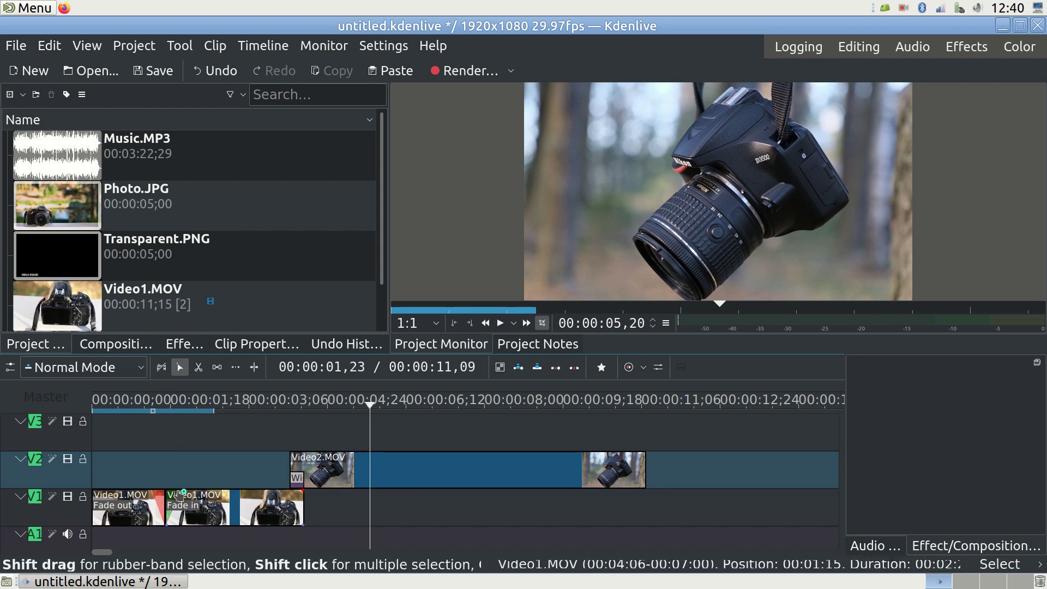
click(500, 324)
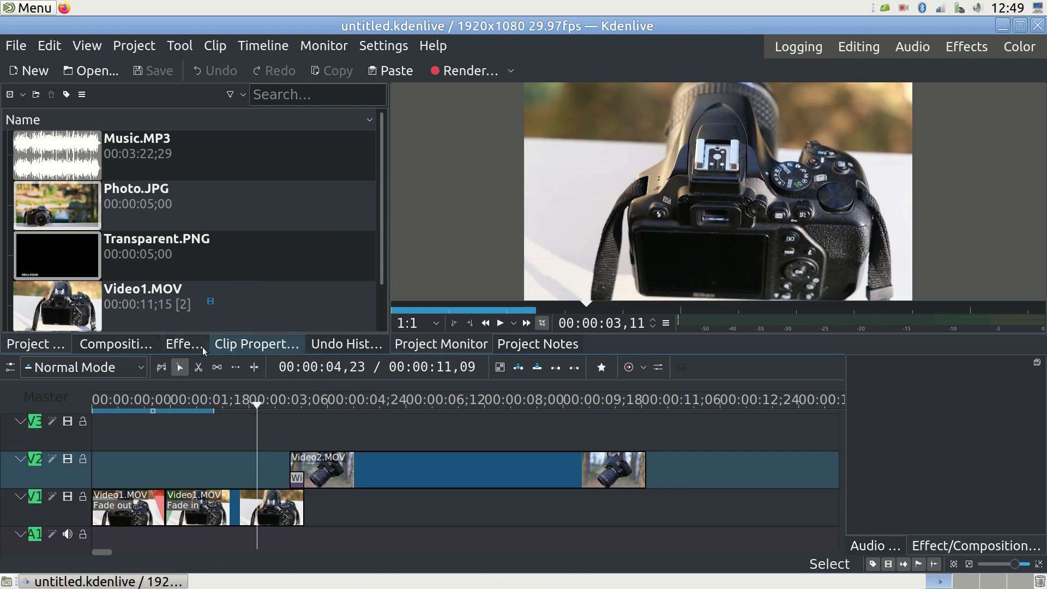
Search the Effects list for 'brigh' to show Brightness and Brightness (keyframable).
click(184, 344)
scroll(237, 228, down, 1)
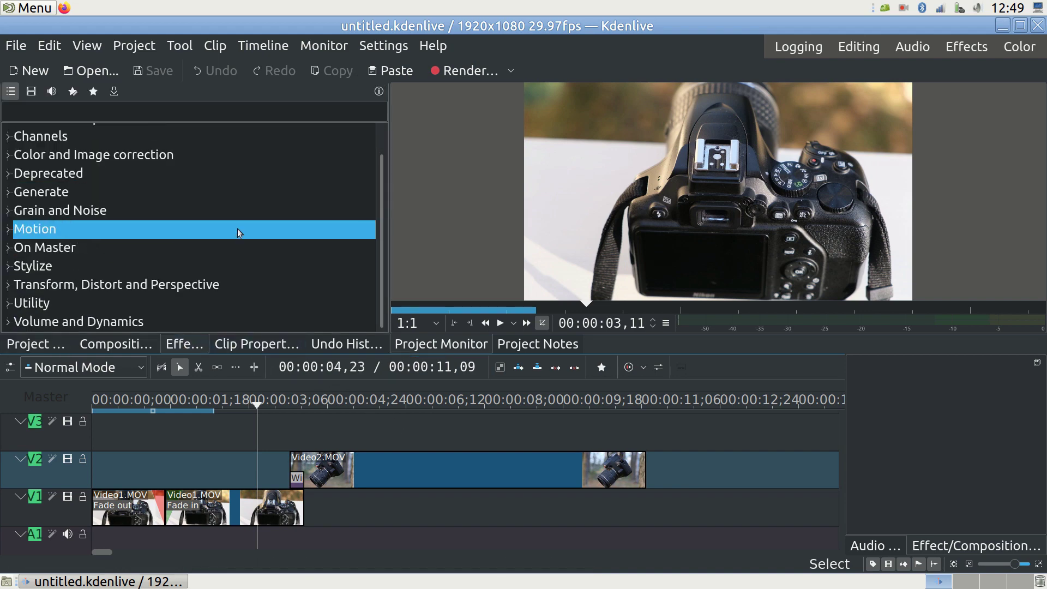
scroll(237, 228, up, 1)
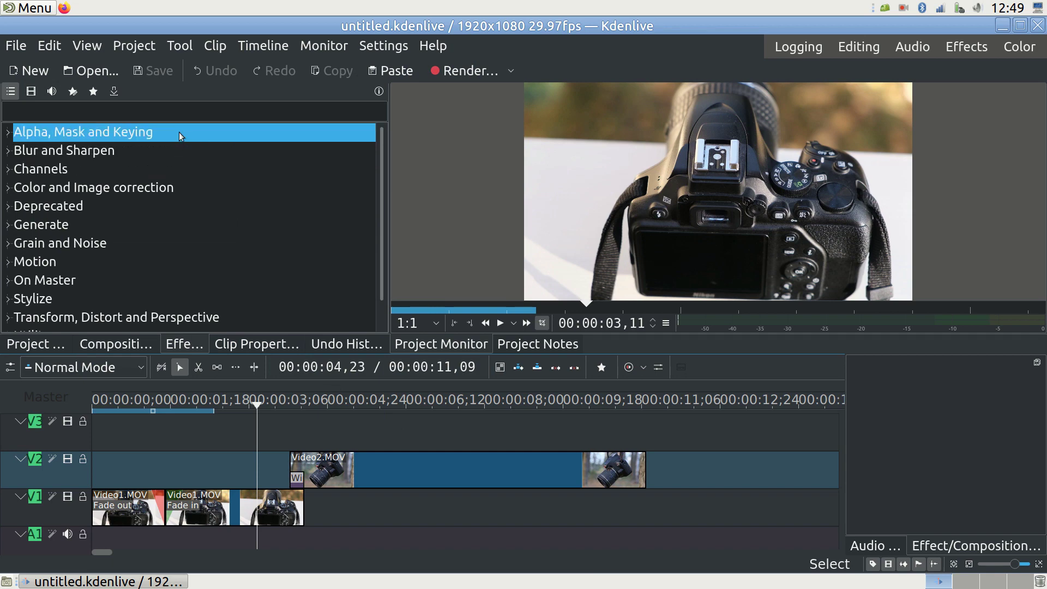
click(175, 112)
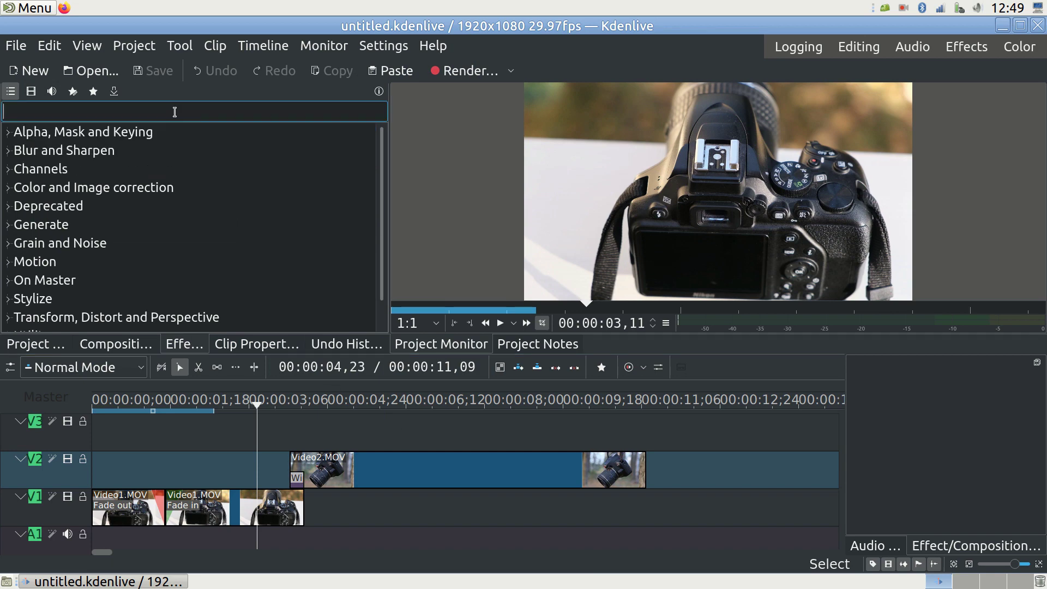
text(brigh)
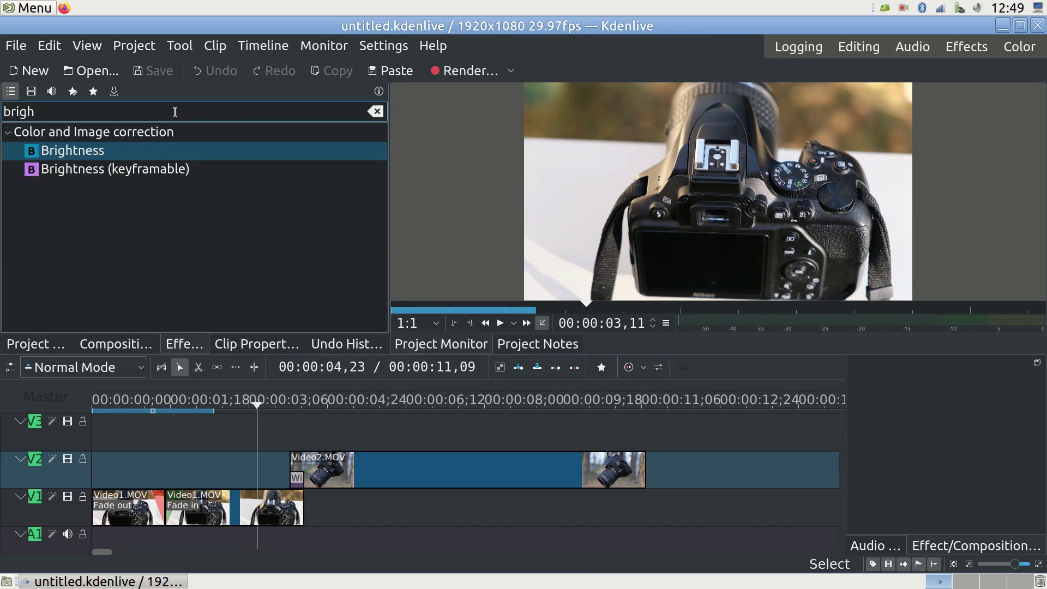
Apply the Brightness (keyframable) effect to Video2.MOV.
click(171, 172)
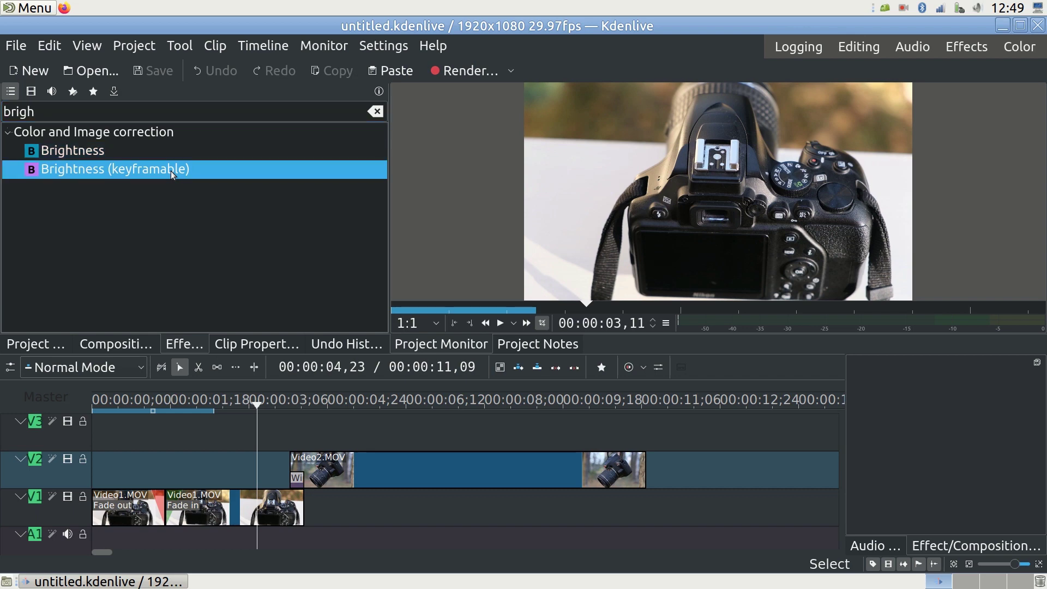
drag(132, 168, 422, 469)
click(430, 464)
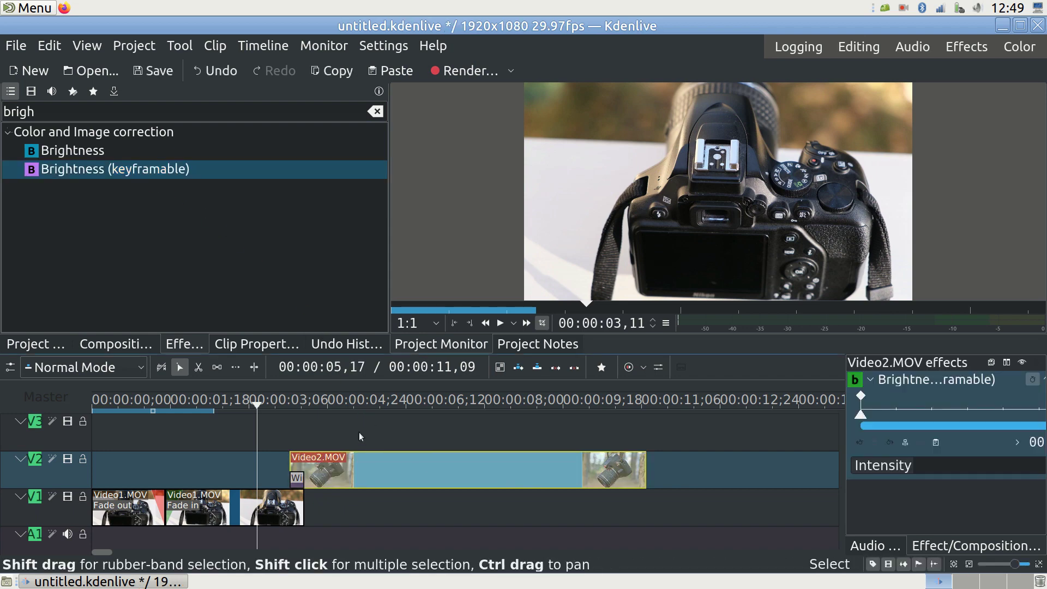
drag(844, 451, 754, 451)
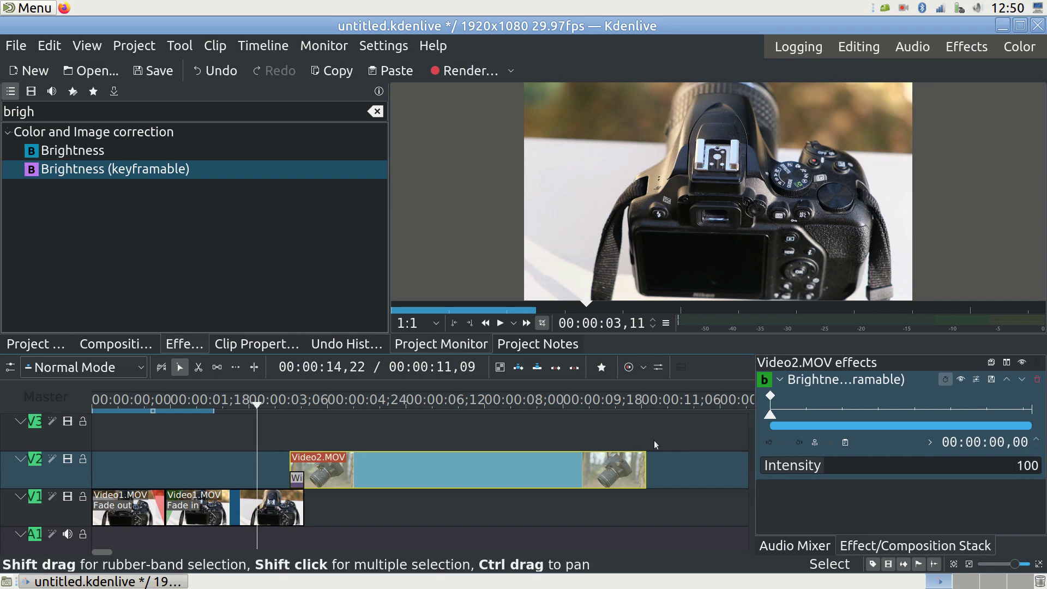
At 00:00:07,09, try Intensity 50, then set it back to 100.
click(450, 412)
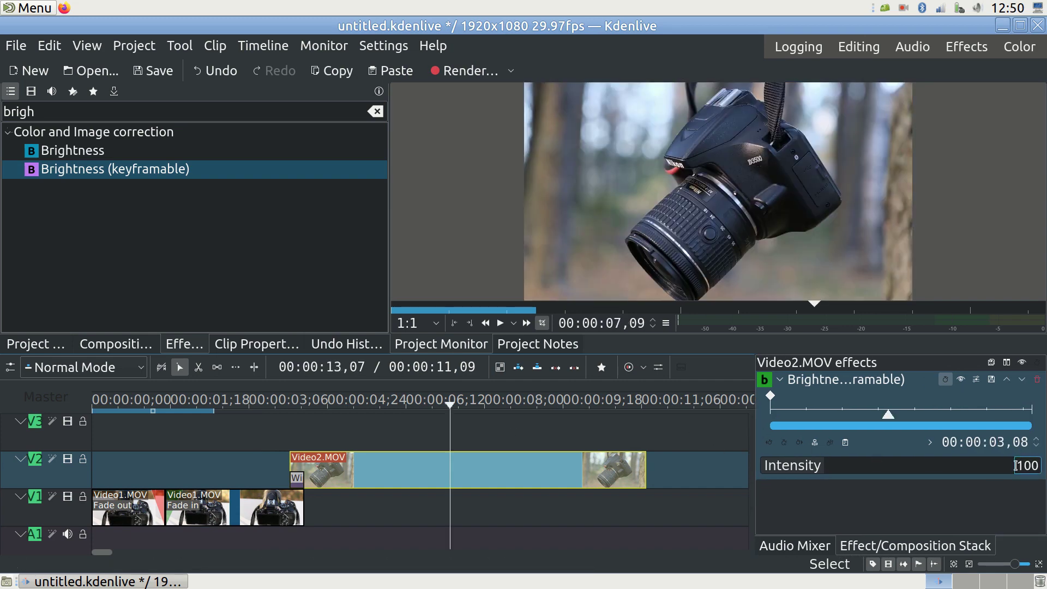
double_click(1025, 465)
text(50)
key(Return)
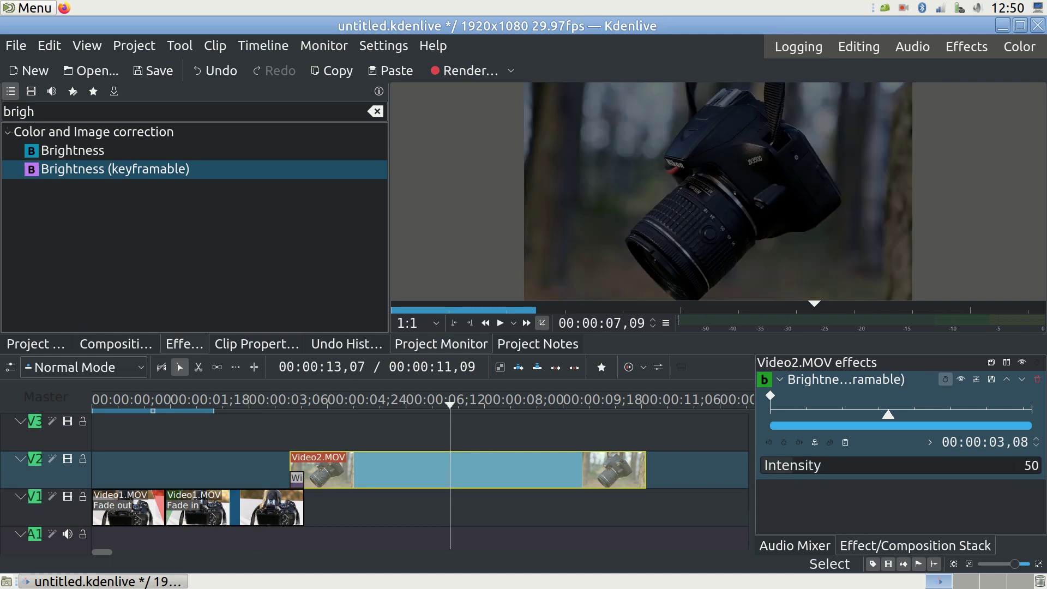
double_click(1025, 464)
text(100)
key(Return)
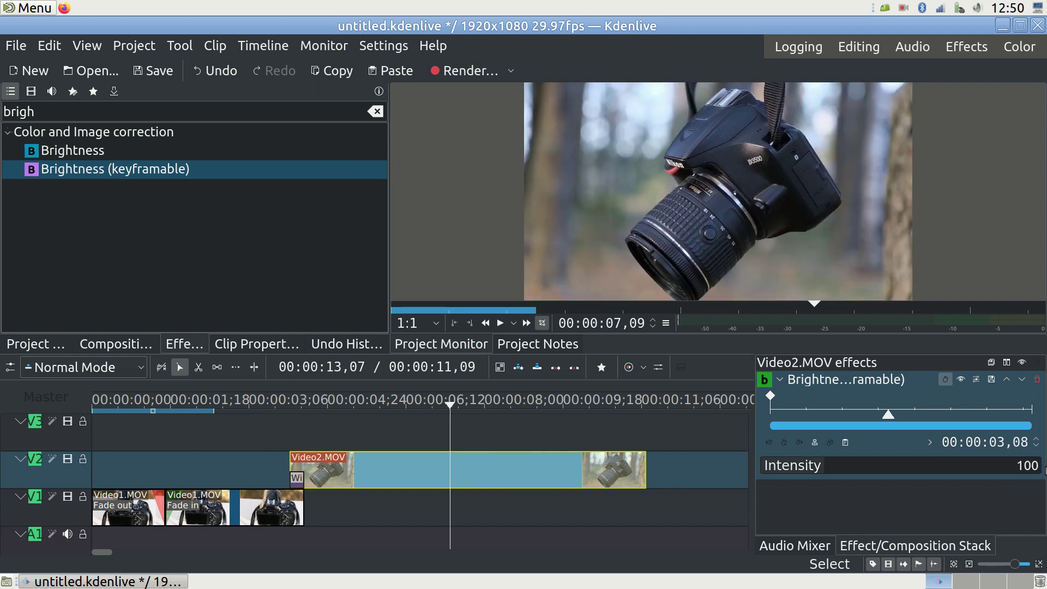
Add a later keyframe and lower the last keyframe's brightness from 98 to 36, then preview.
double_click(355, 468)
drag(355, 468, 572, 483)
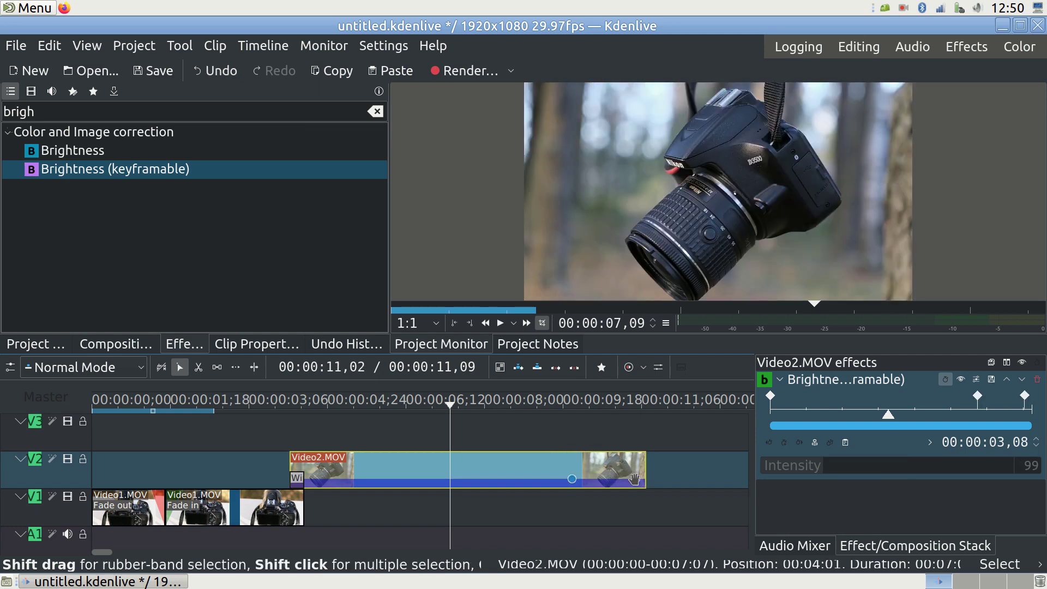
mouse_move(636, 482)
drag(637, 482, 647, 486)
drag(485, 406, 488, 408)
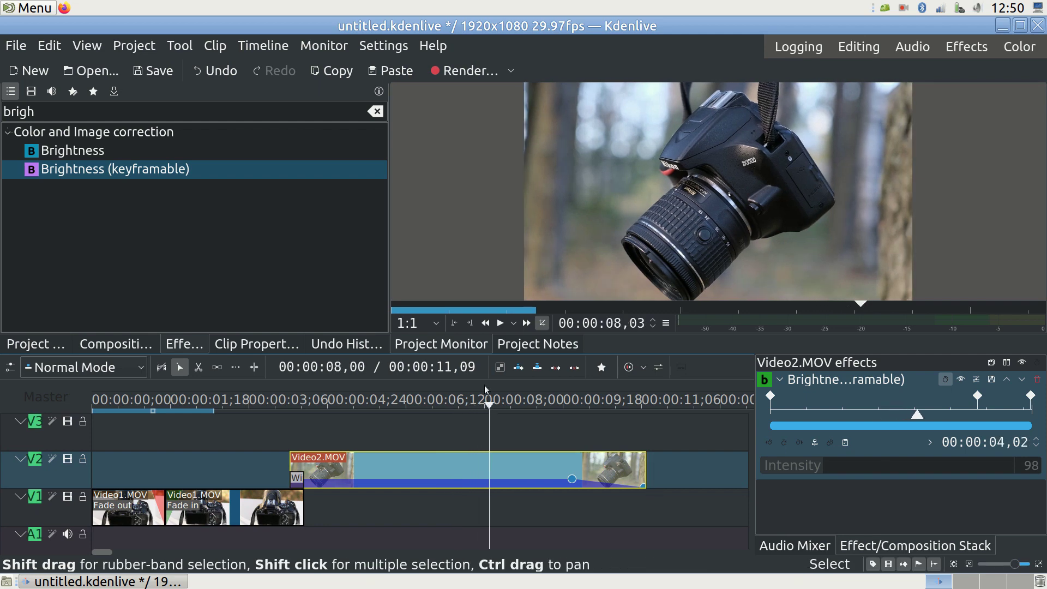
click(500, 324)
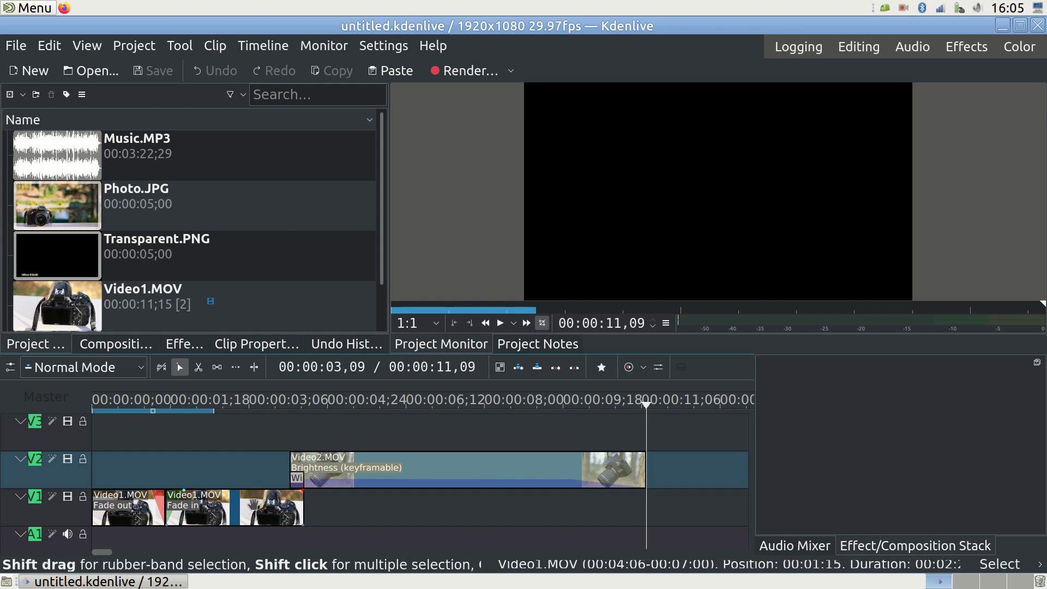
right_click(255, 506)
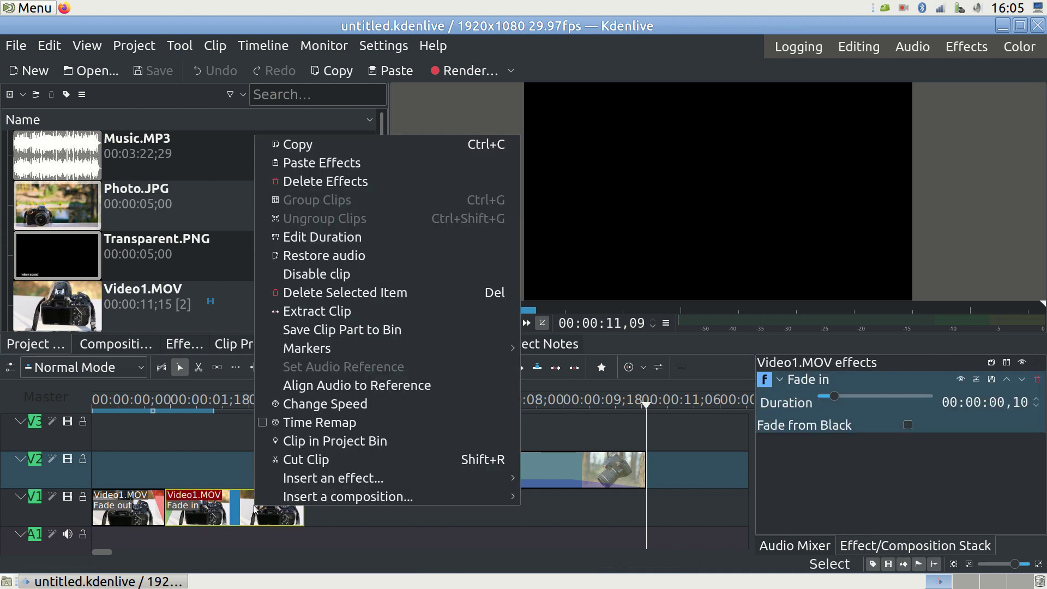
click(317, 409)
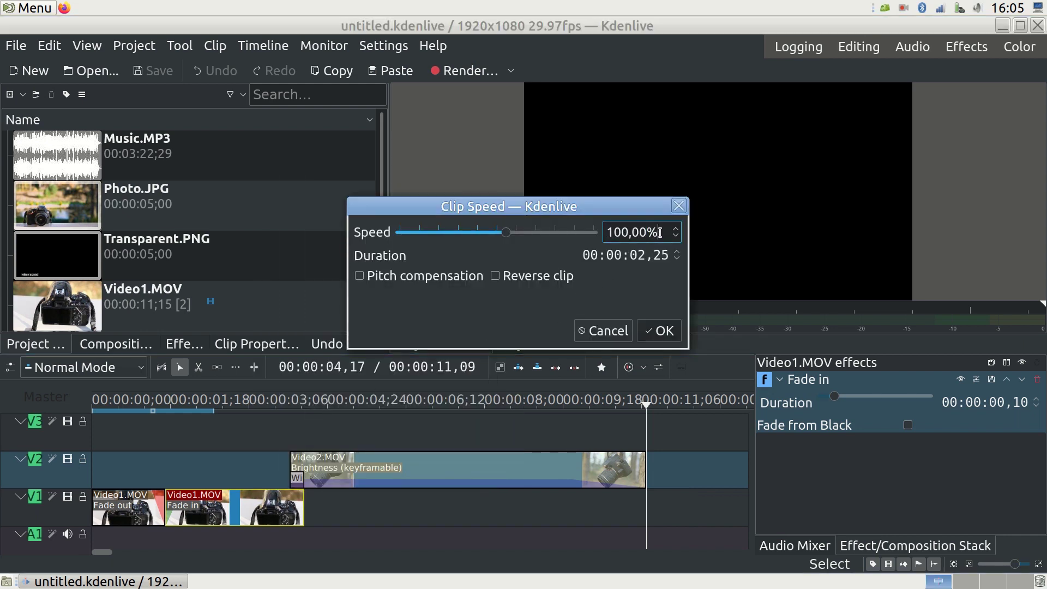
drag(658, 233, 580, 231)
text(50)
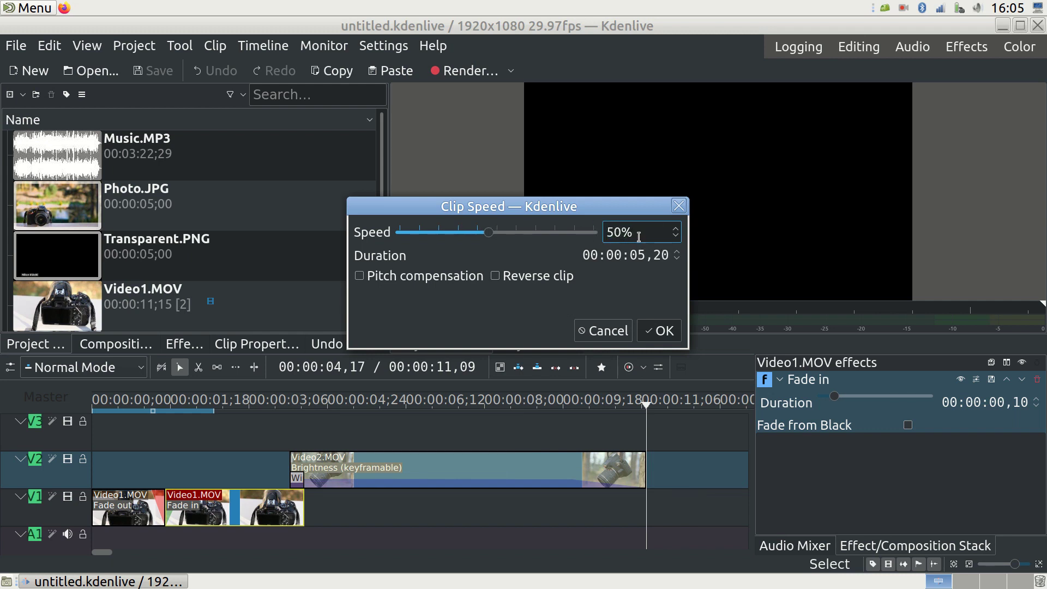
drag(638, 234, 599, 229)
text(200)
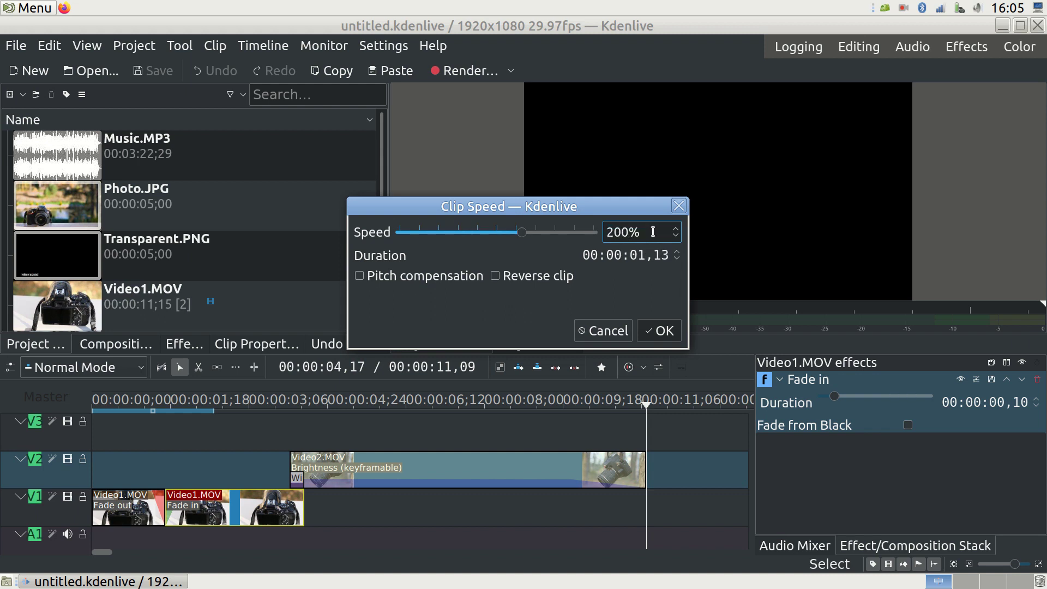
drag(634, 232, 594, 234)
text(400)
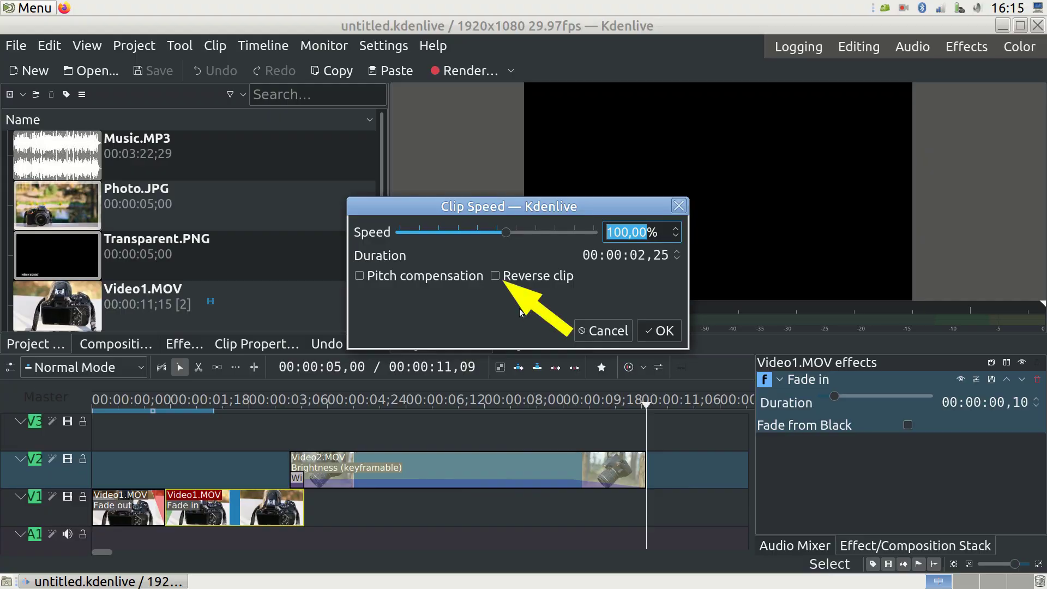
click(495, 278)
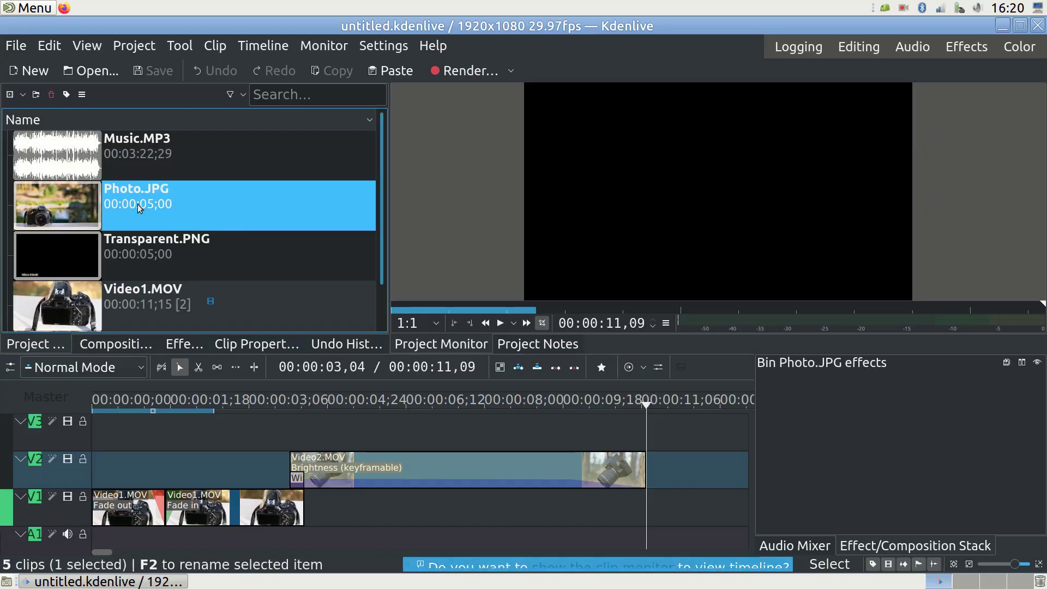
Place Photo.JPG on V2 after Video2.MOV, shorten it, and preview.
drag(133, 200, 736, 478)
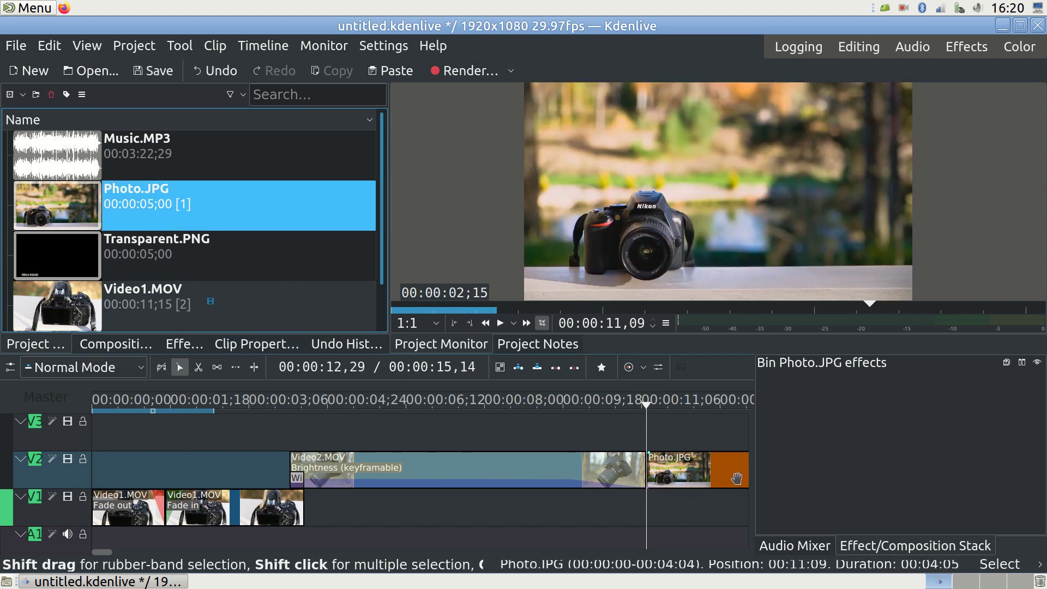
drag(853, 475, 783, 475)
click(500, 324)
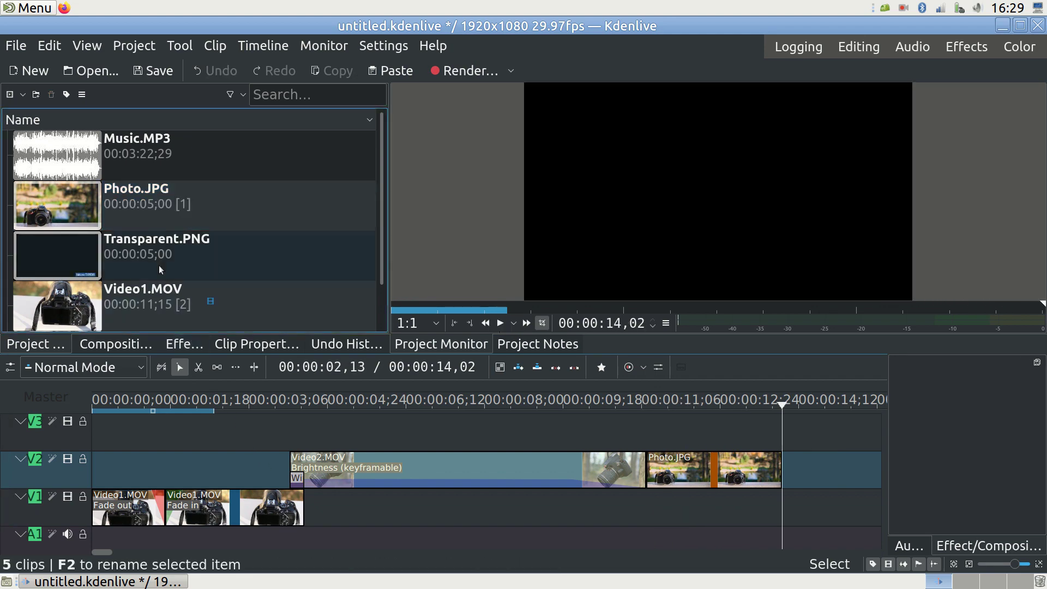
Overlay the Transparent.PNG Nikon D3500 caption on V3 above the photo, shortened, and play it.
click(155, 254)
drag(417, 315, 663, 434)
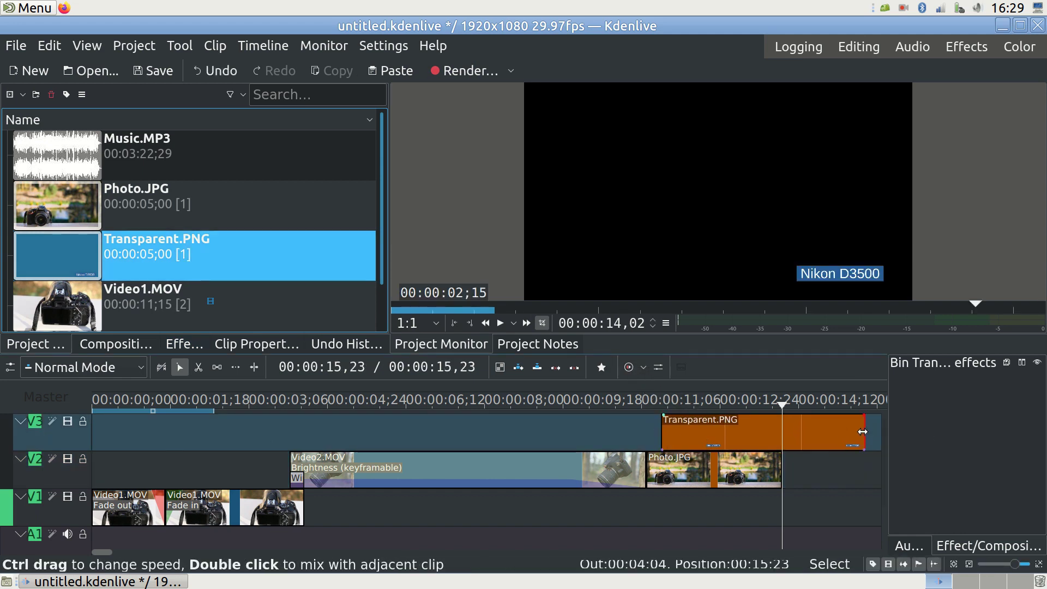
drag(865, 434, 648, 407)
click(780, 404)
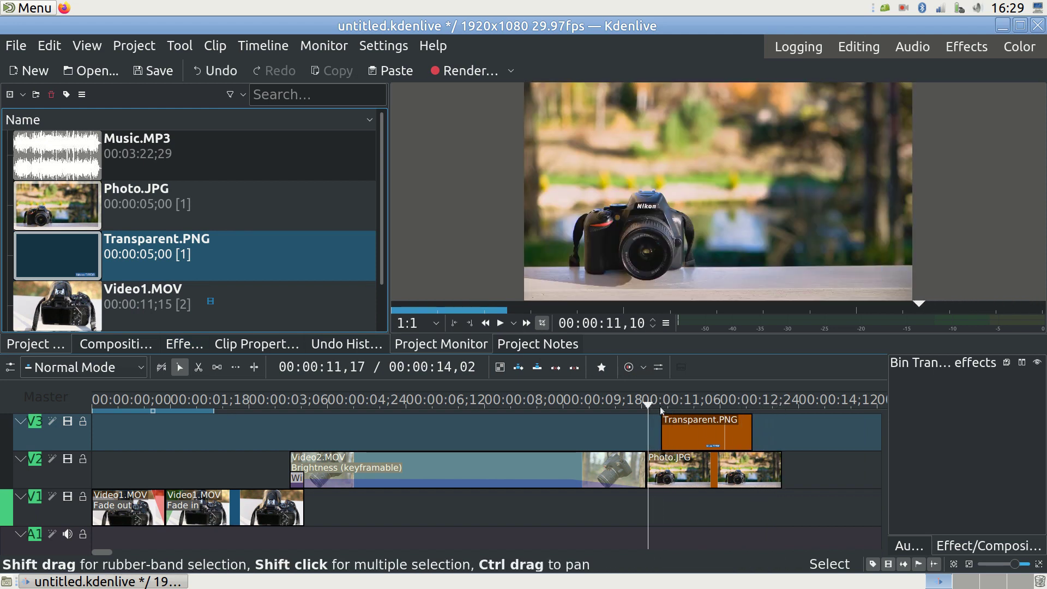
click(501, 323)
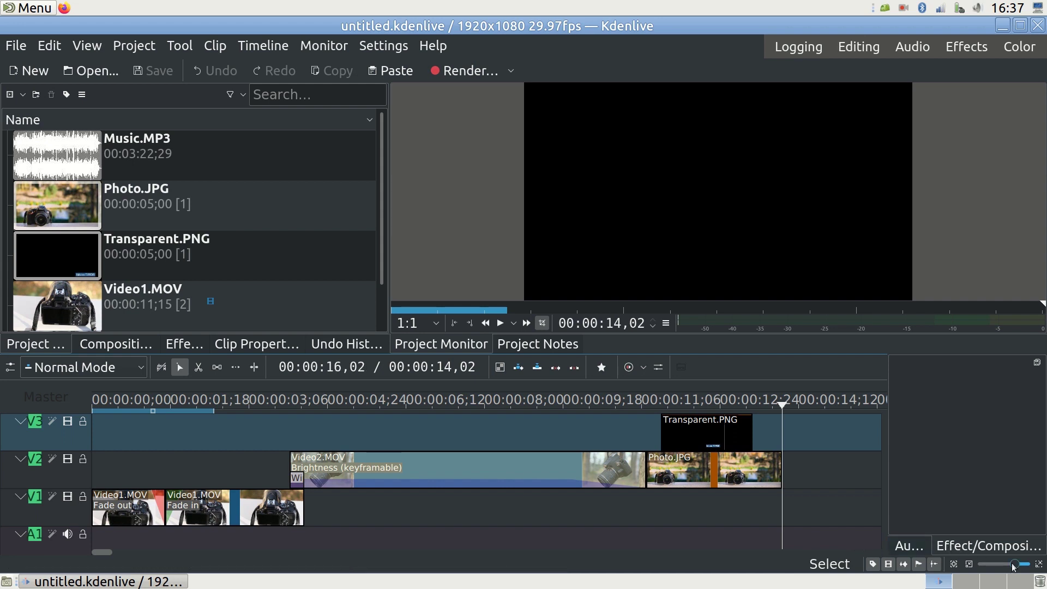
Put Music.MP3 on A1 from the start, trimmed to about 33 seconds.
drag(1013, 567, 994, 565)
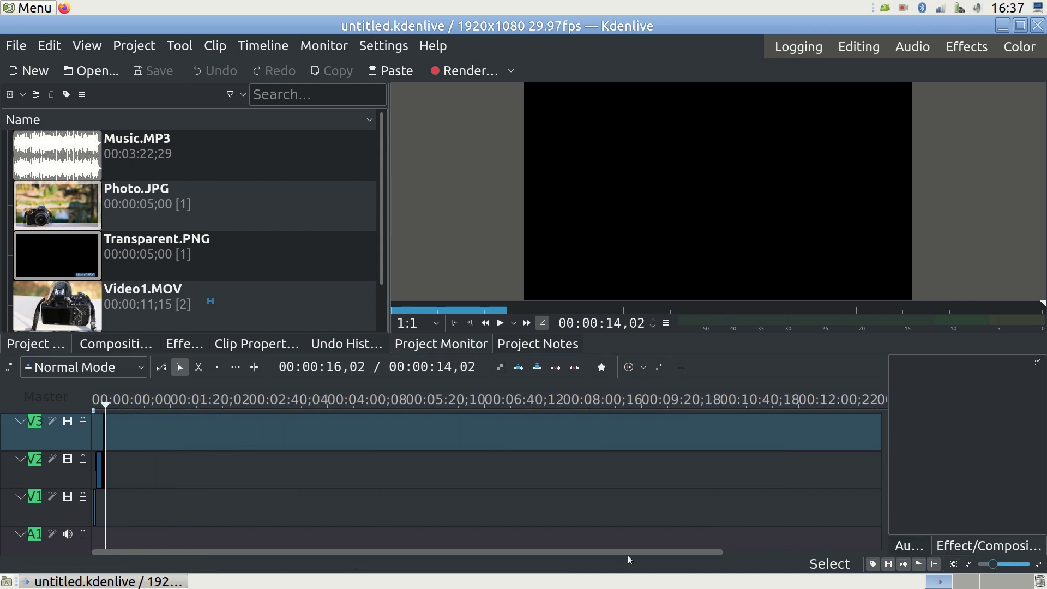
click(128, 155)
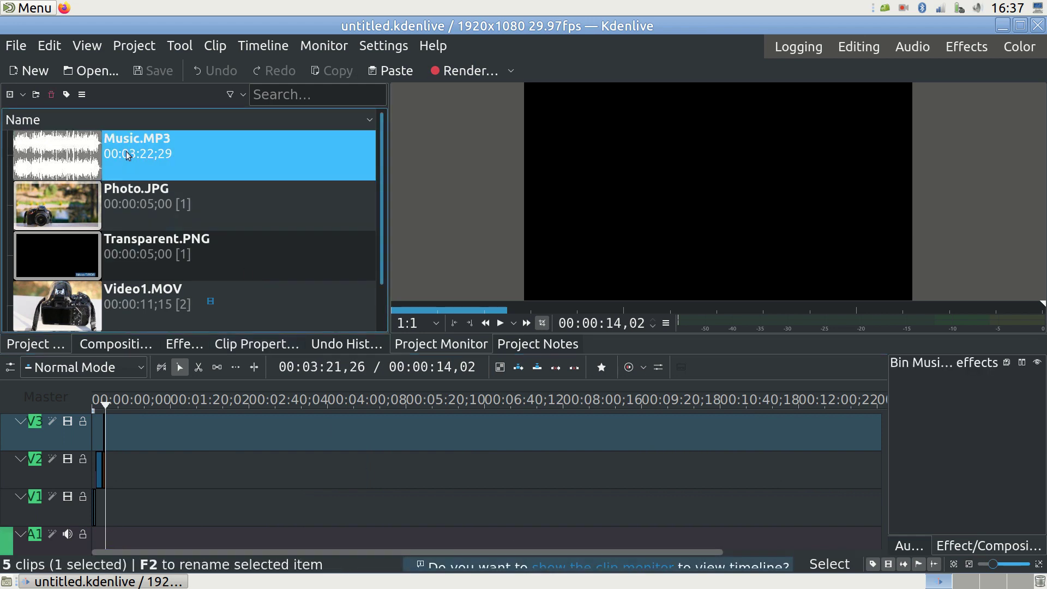
drag(128, 155, 49, 531)
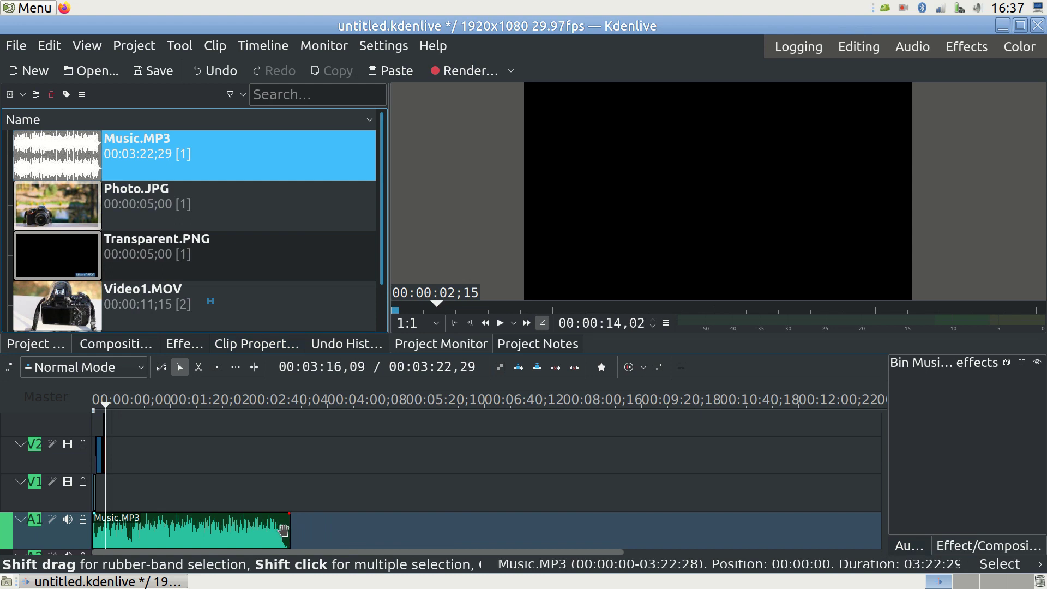
drag(289, 527, 108, 527)
click(1008, 566)
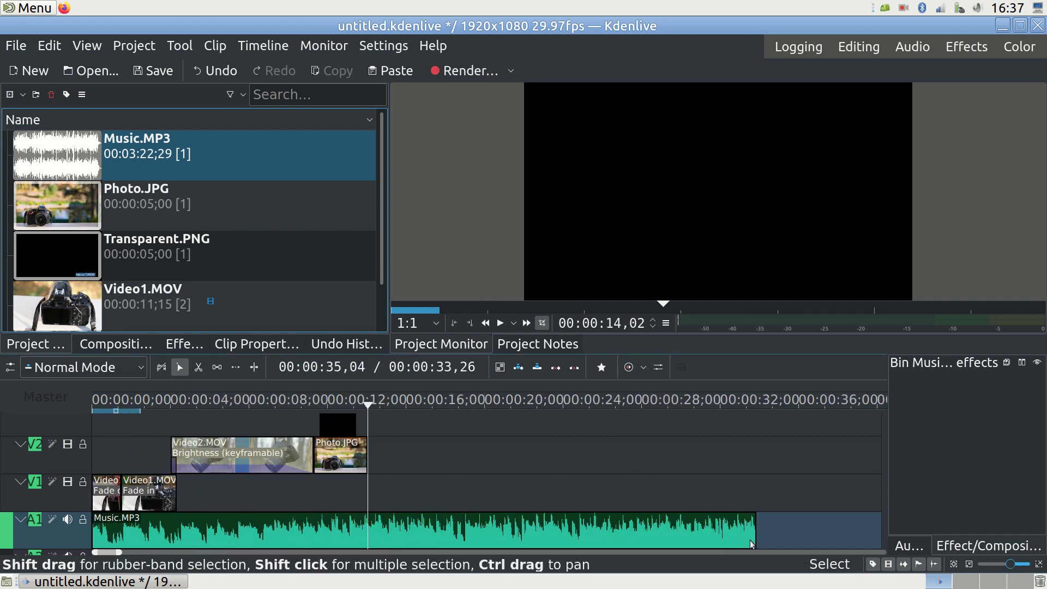
Trim Music.MP3 to about 14 seconds and fade it to -50dB with Volume (keyframable).
drag(756, 536, 366, 523)
click(185, 343)
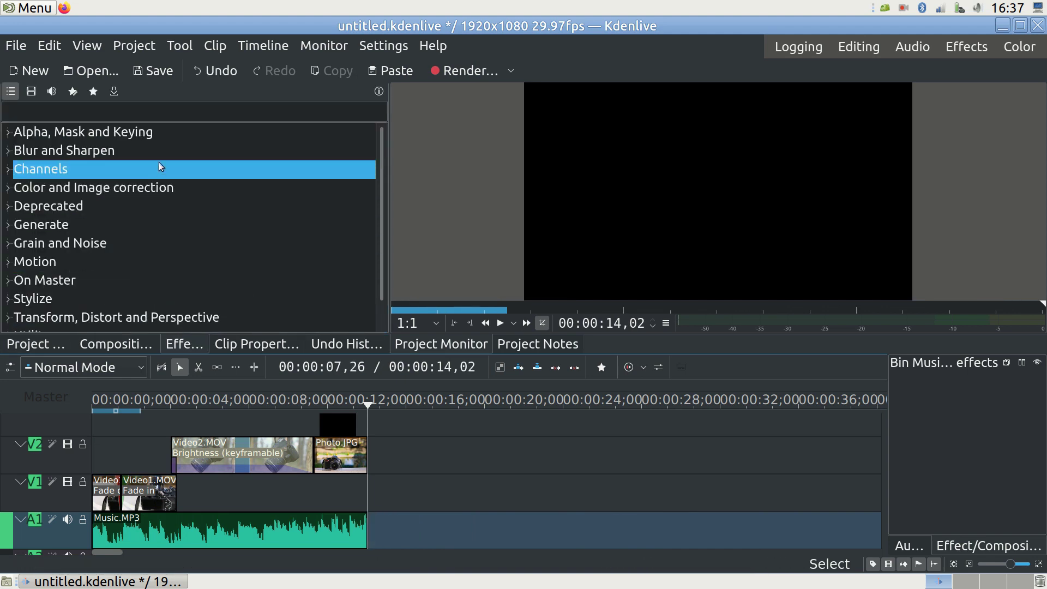
text(volu)
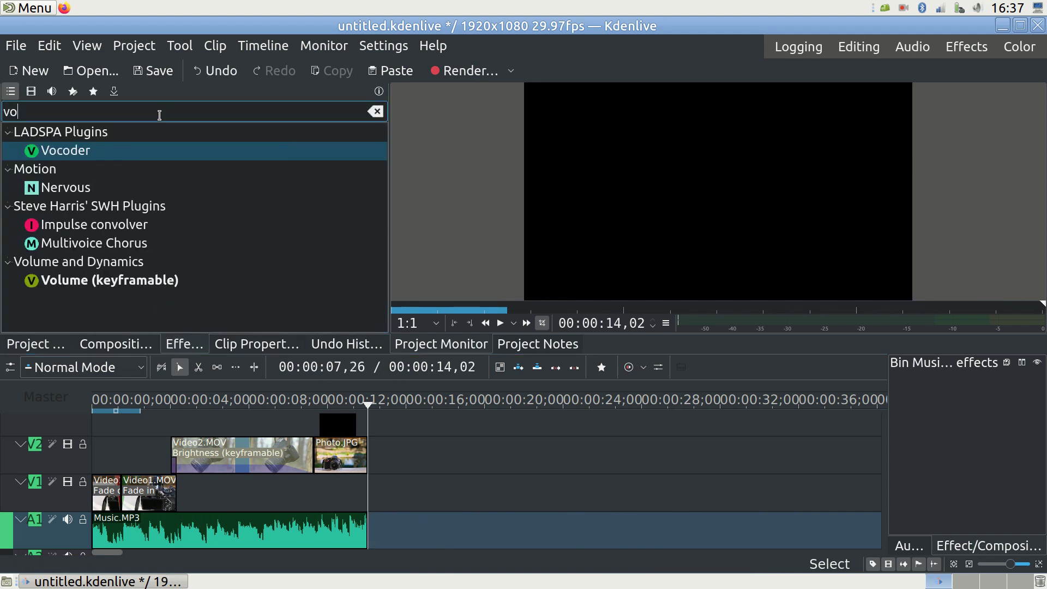
click(159, 152)
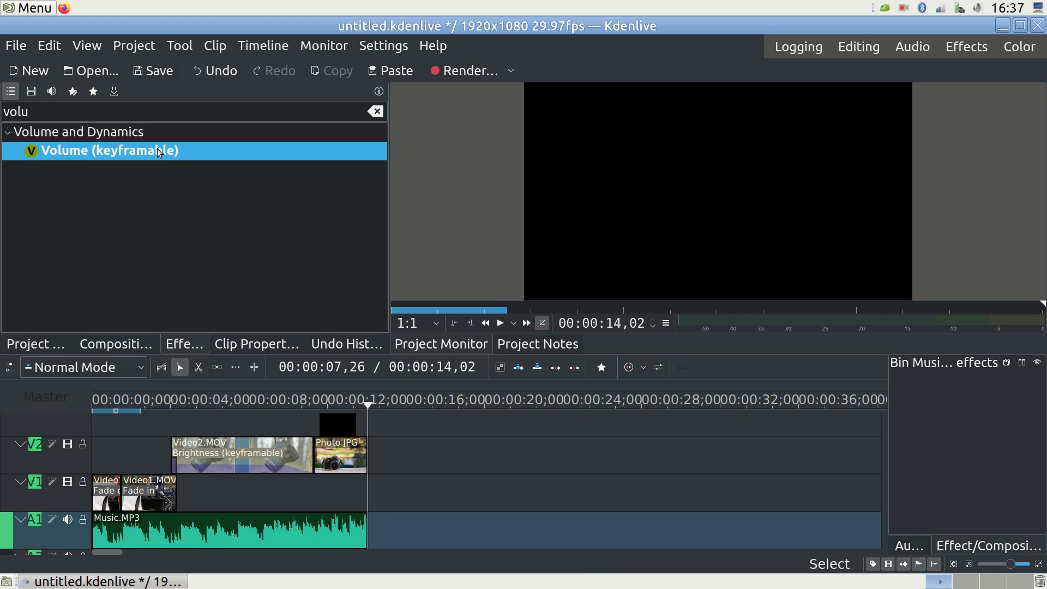
drag(159, 152, 198, 441)
drag(224, 517, 222, 527)
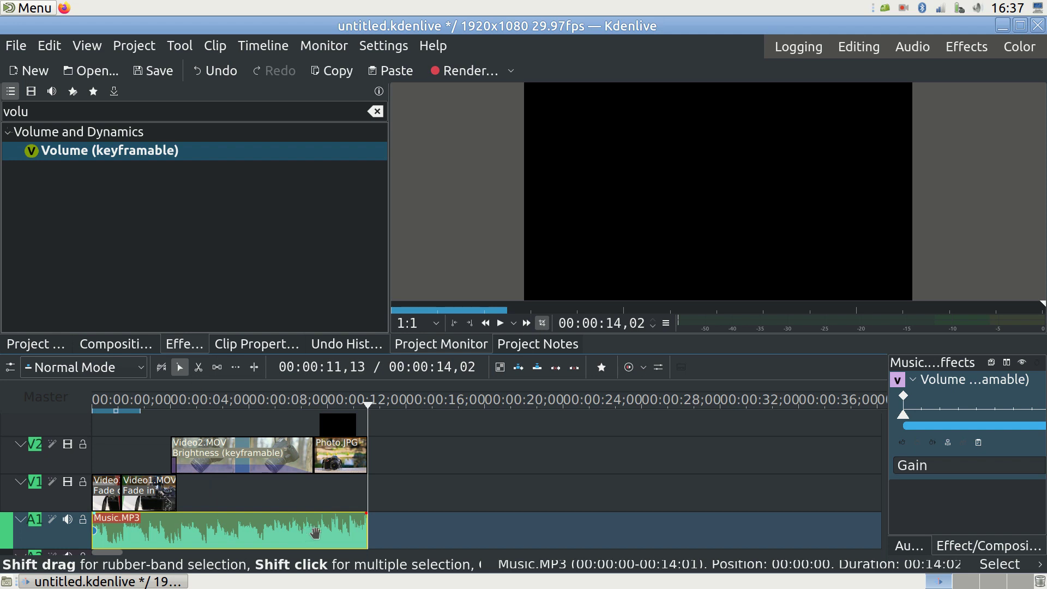
drag(316, 533, 355, 548)
click(500, 324)
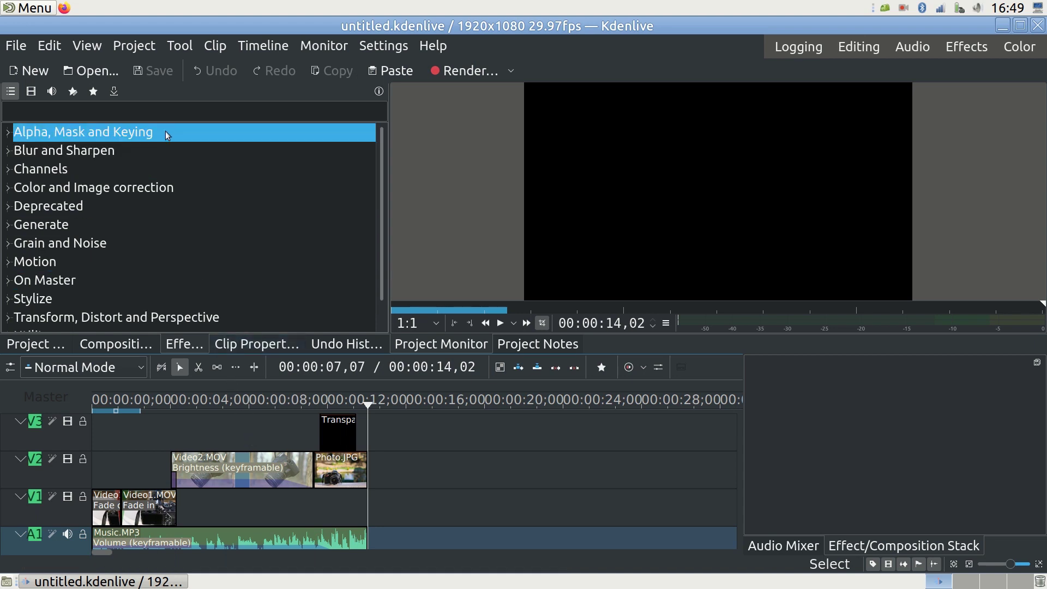
Open the Render dialog from the Project menu and enlarge it to show all options.
click(137, 46)
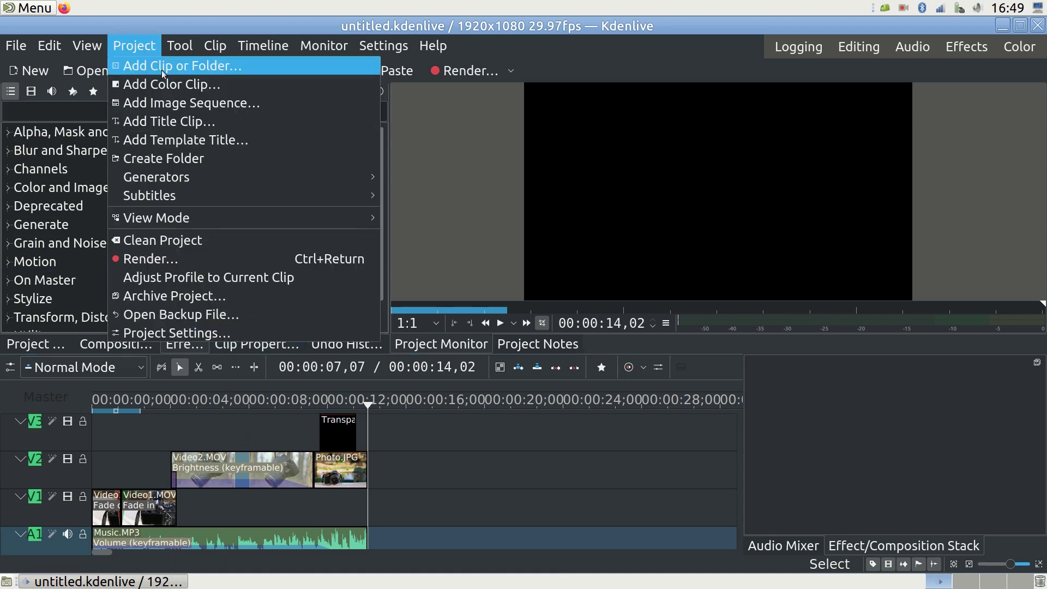
click(211, 258)
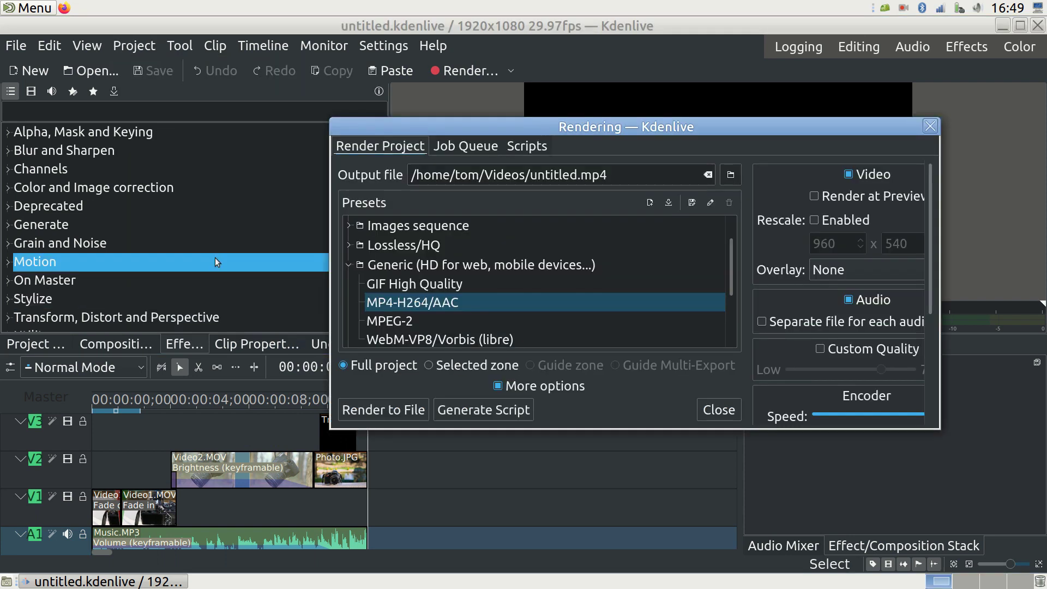
drag(689, 152, 508, 135)
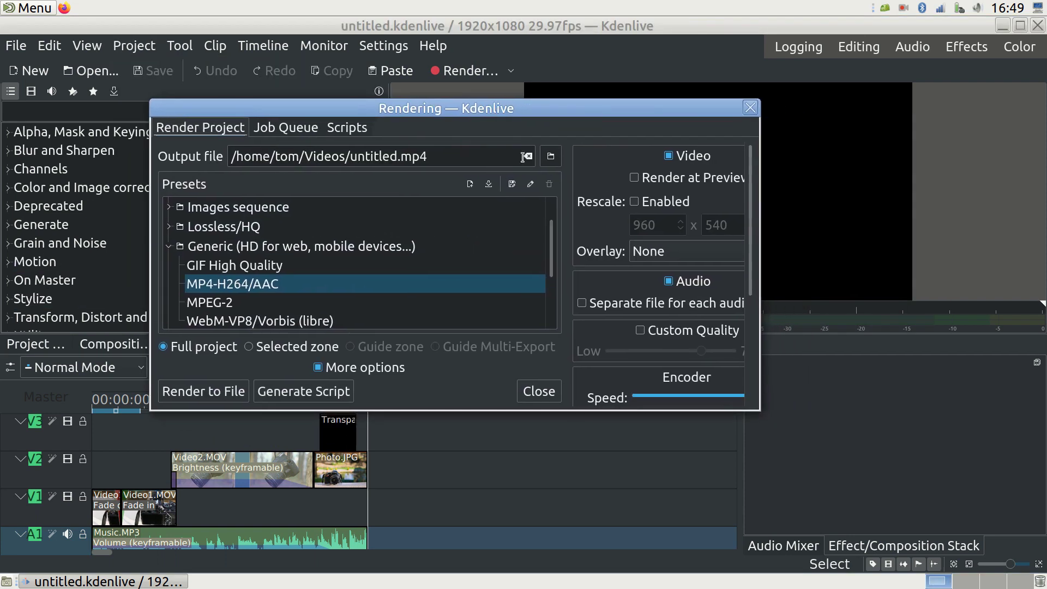
drag(758, 405, 966, 528)
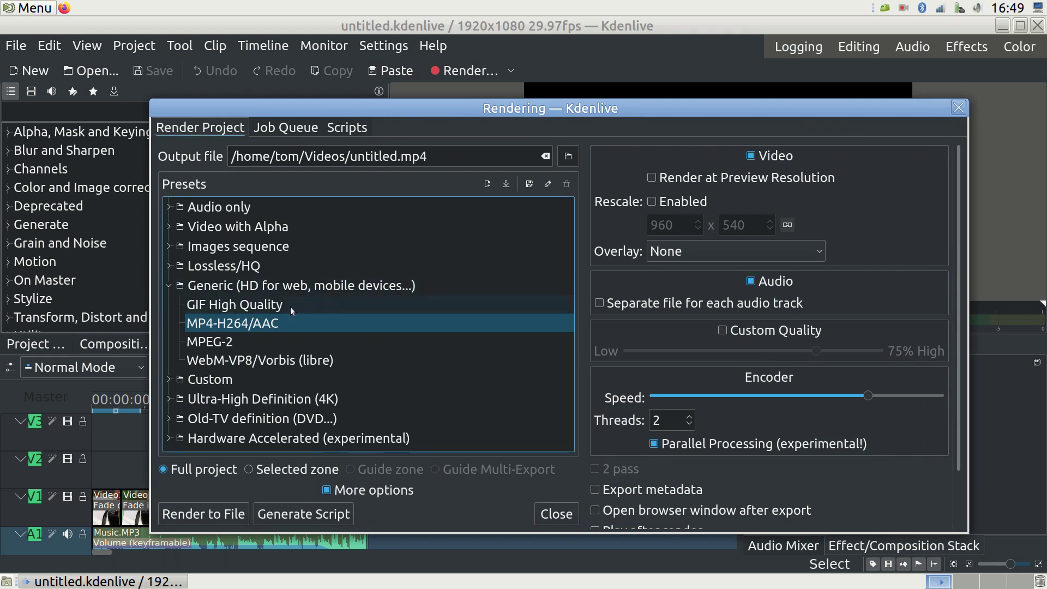
Render to untitled.mp4 with MP4-H264/AAC, 75% custom quality and a slower encoder speed.
click(255, 324)
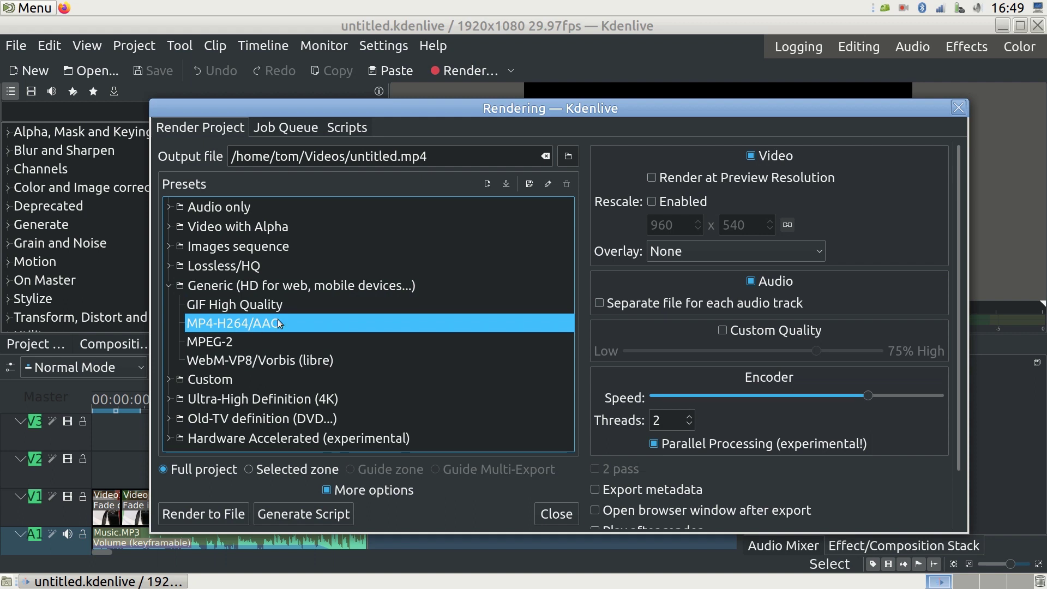
click(722, 331)
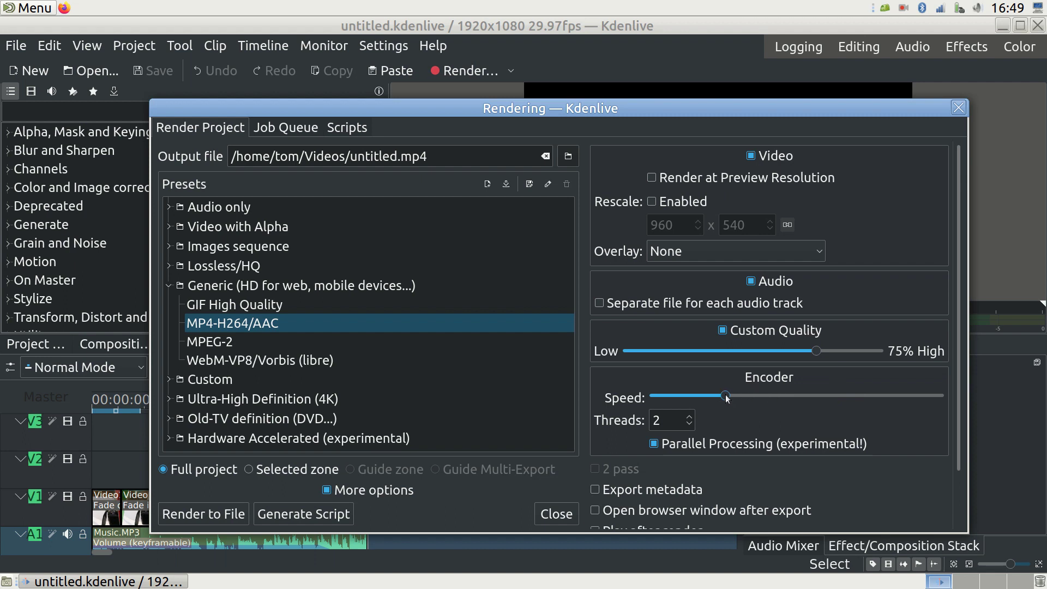
mouse_move(727, 398)
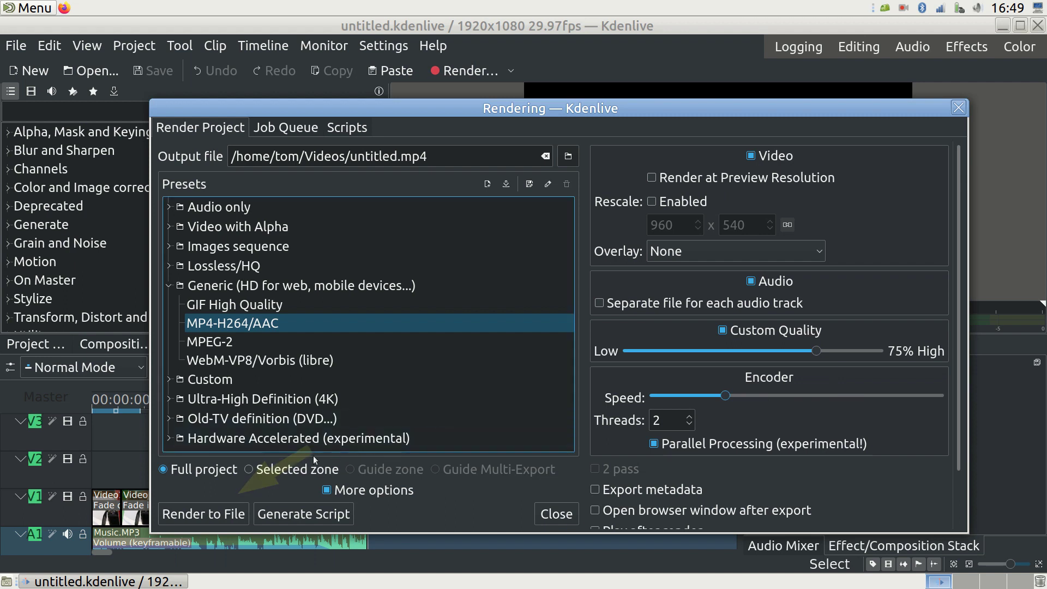
click(224, 519)
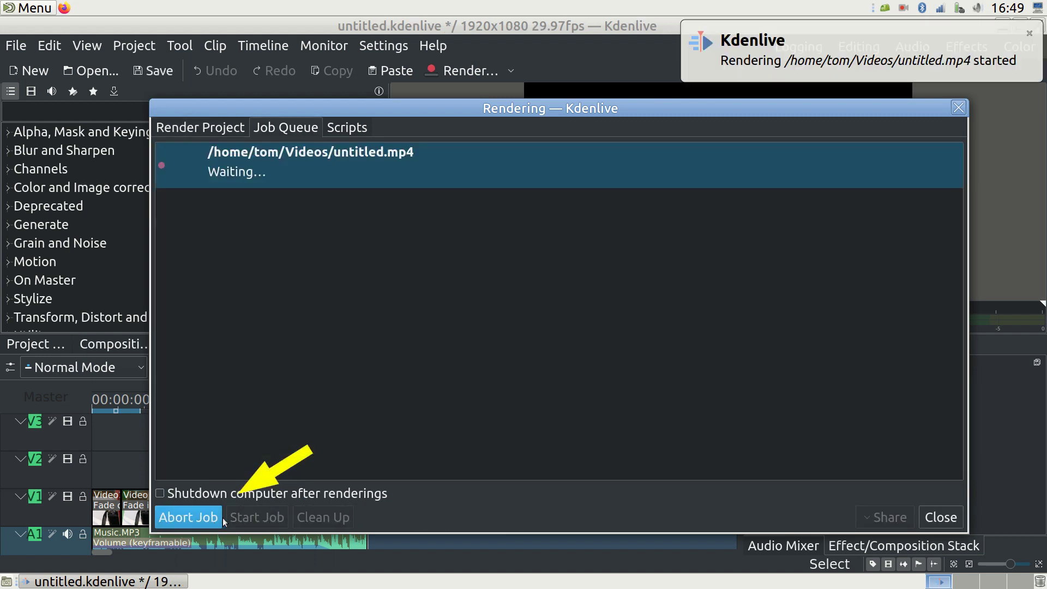